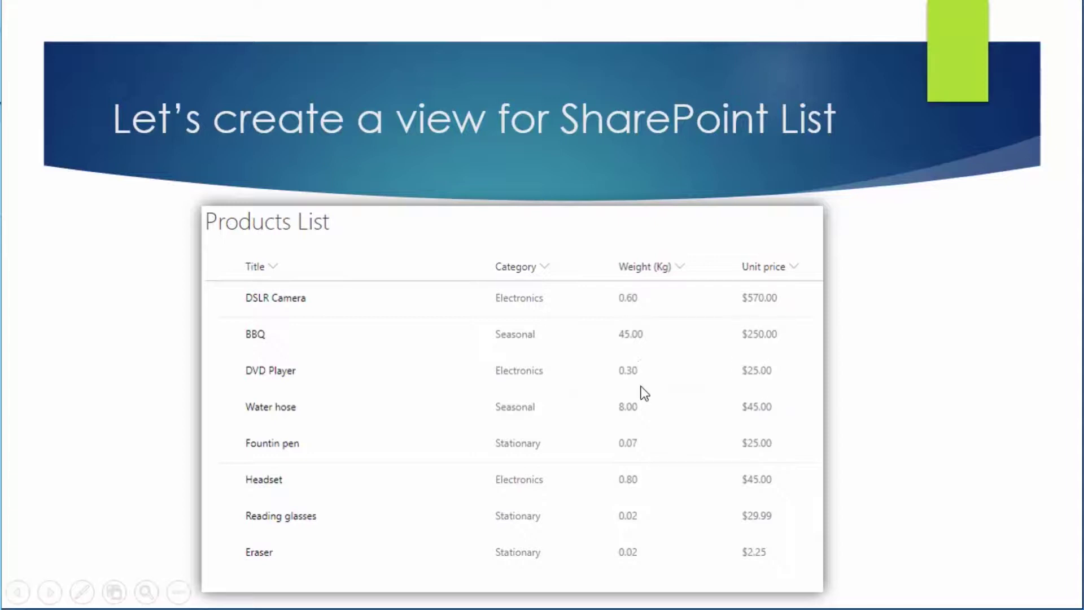
Step: Leave the PowerPoint slideshow for the Chrome window showing the Communication Blank SharePoint site
key(alt+Tab)
key(alt+Tab)
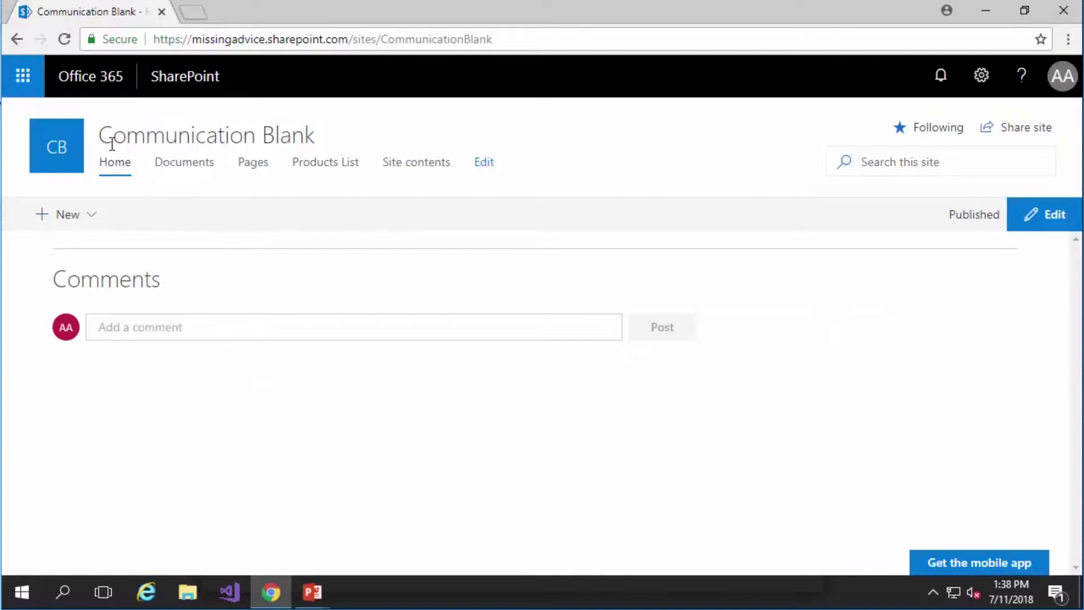
Step: Open the Products List, sort Category A to Z, then Weight (Kg) larger to smaller
click(315, 169)
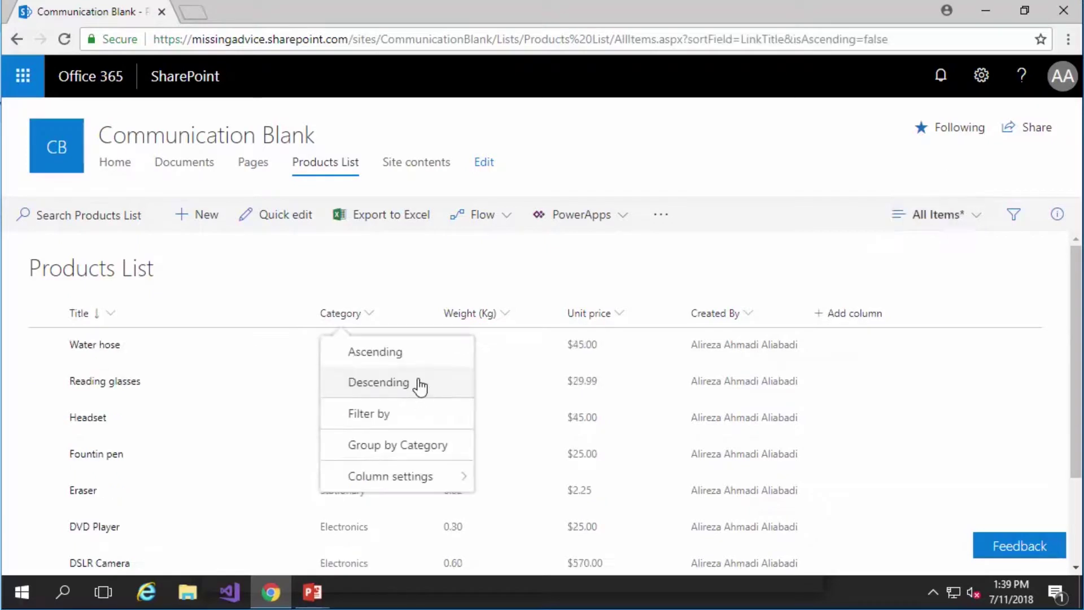
click(376, 354)
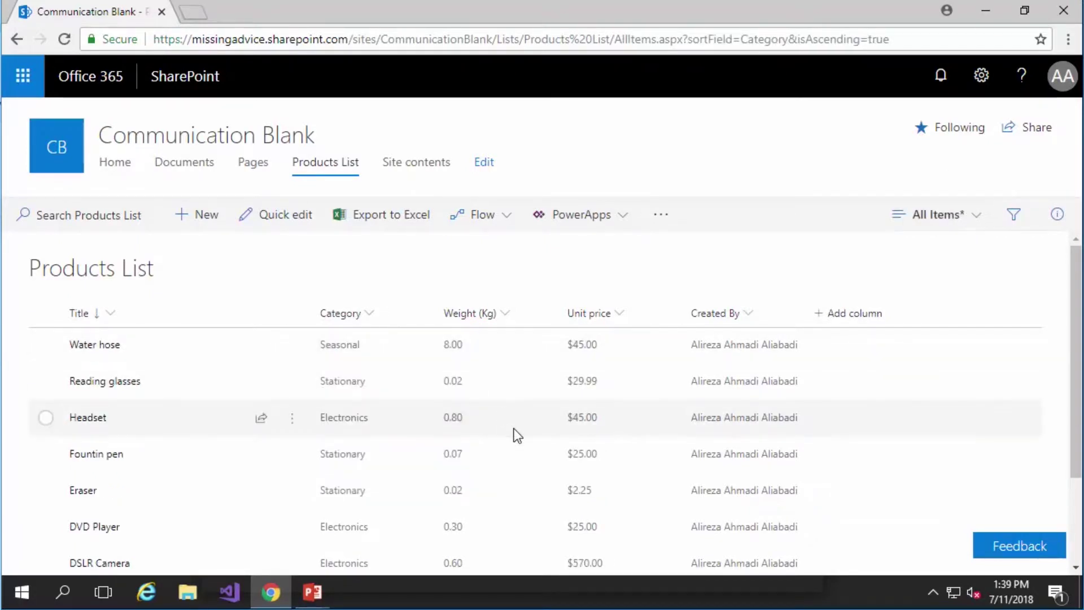
click(468, 314)
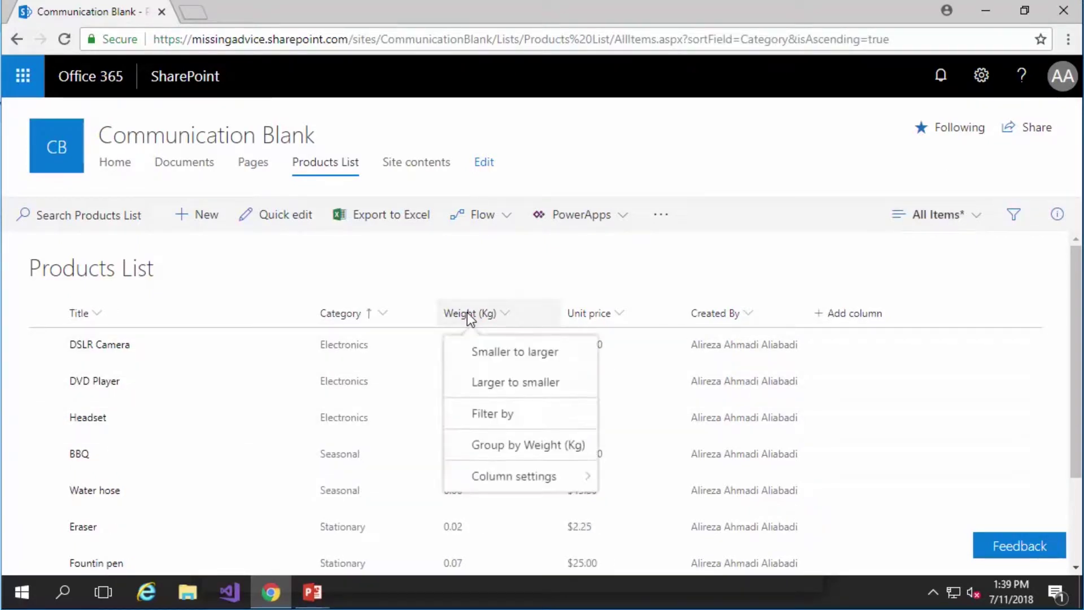
click(509, 384)
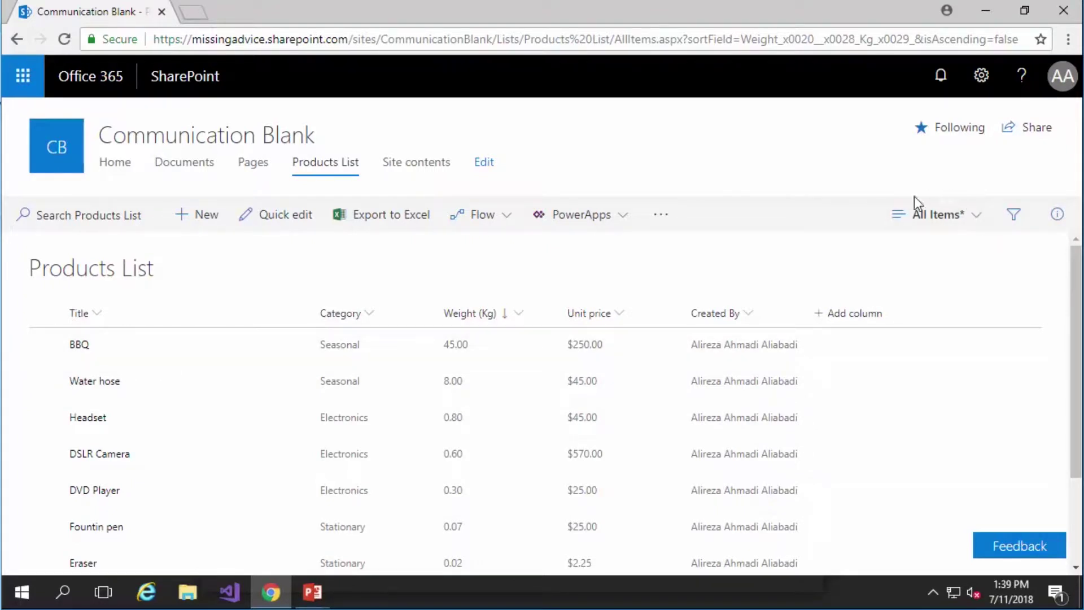
click(926, 226)
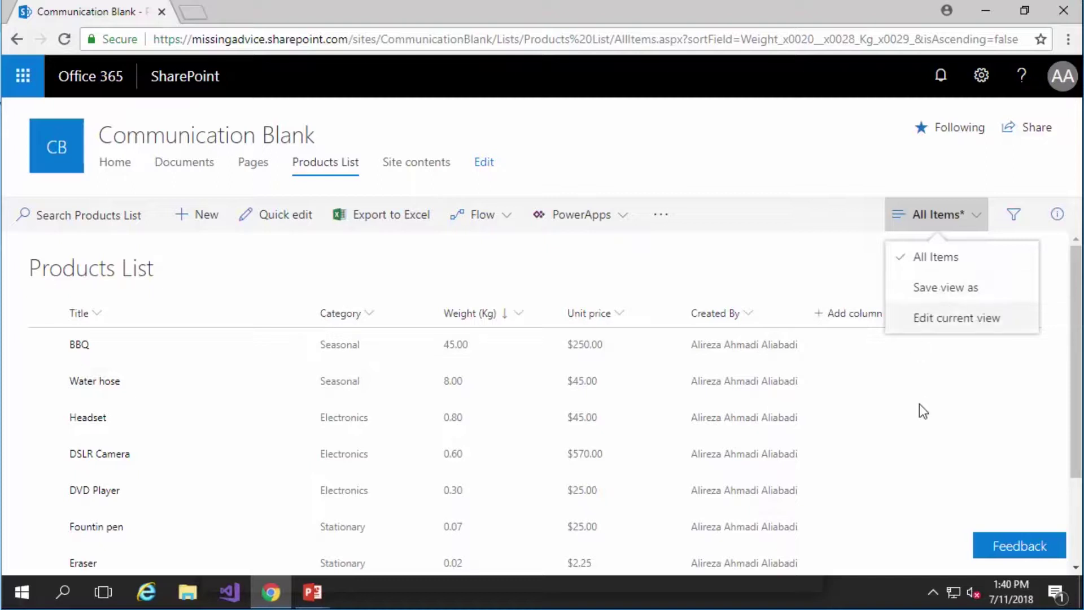
Step: Save the sorted view as a public view named 'Cheaper Items'
click(945, 287)
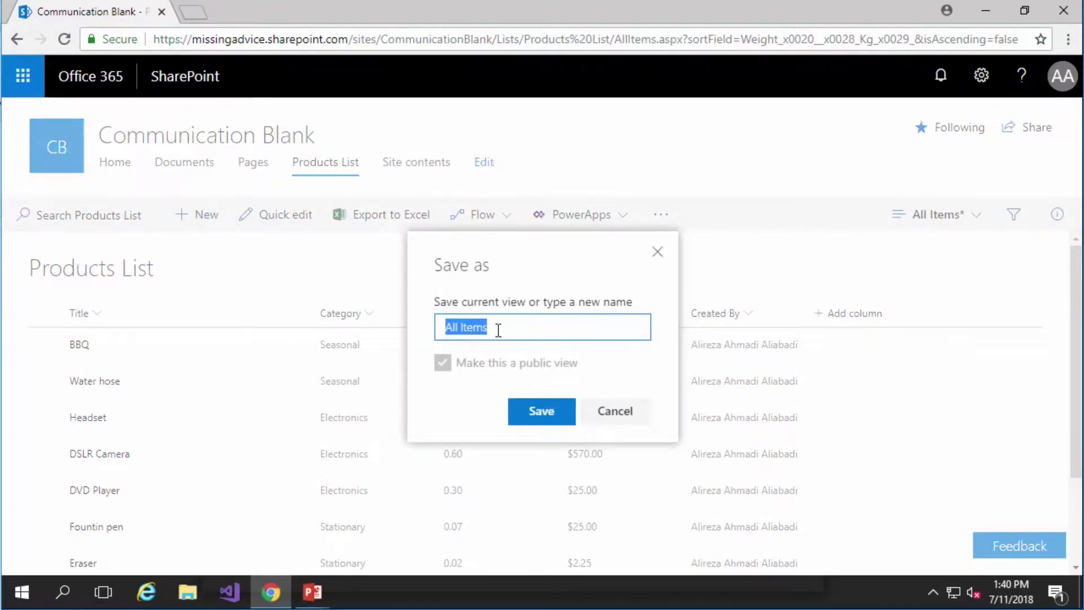
text(Ch)
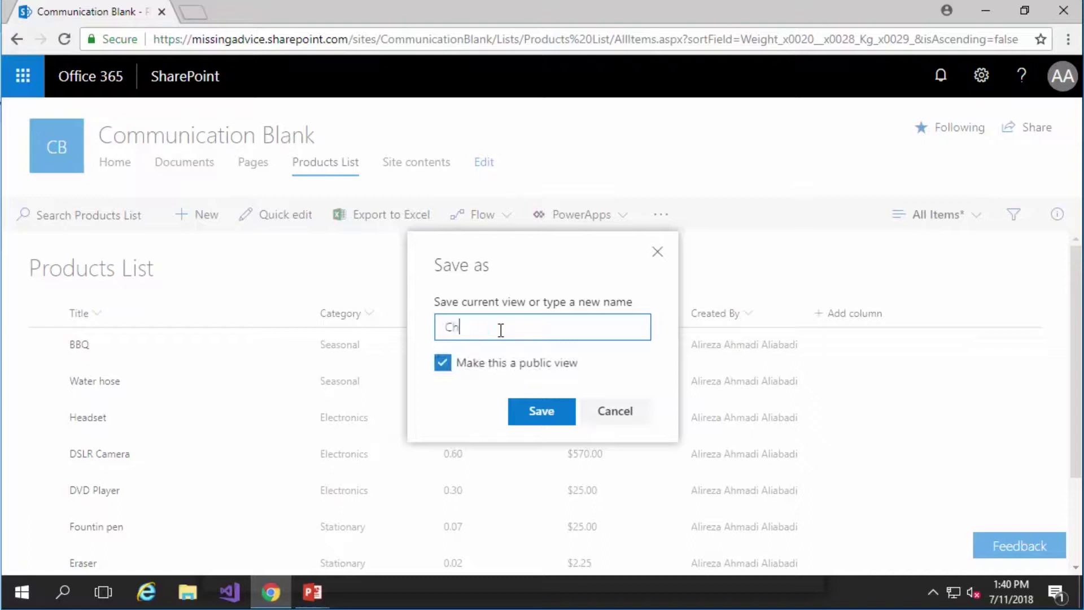
text(eaper Items)
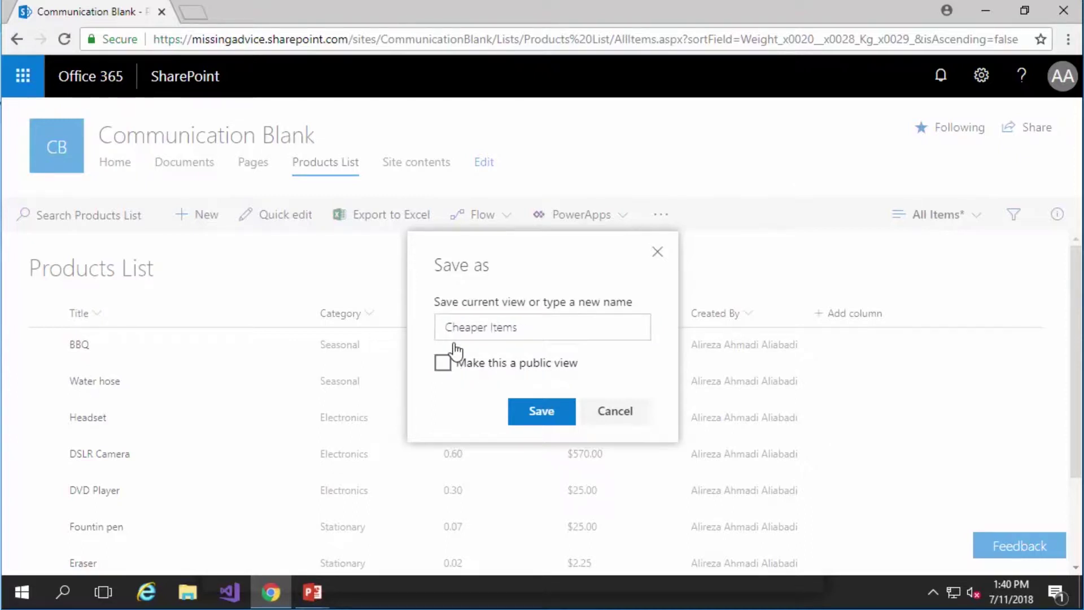
click(445, 368)
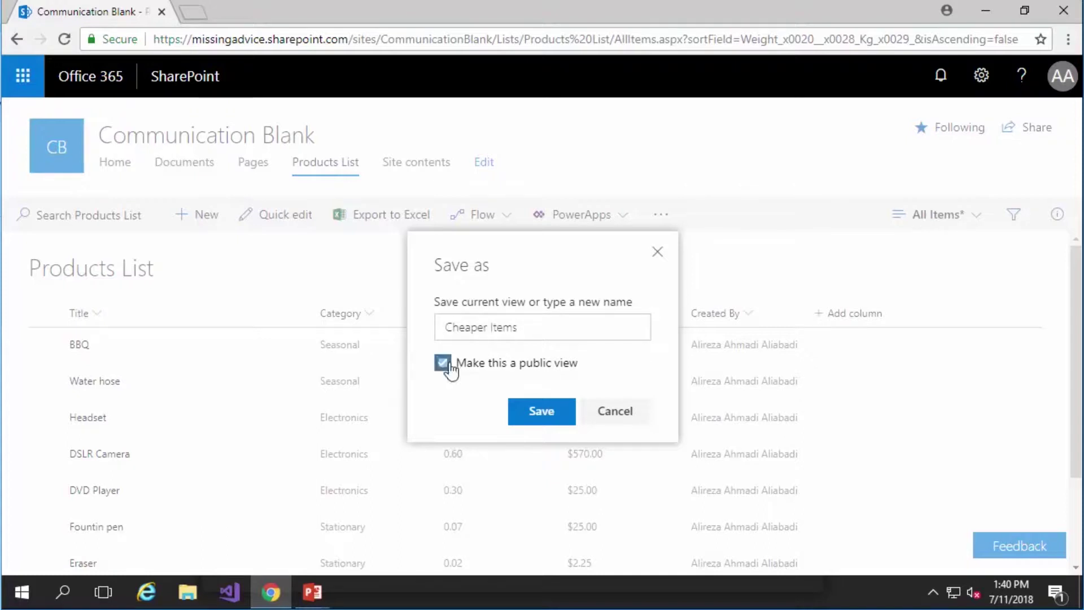
click(540, 411)
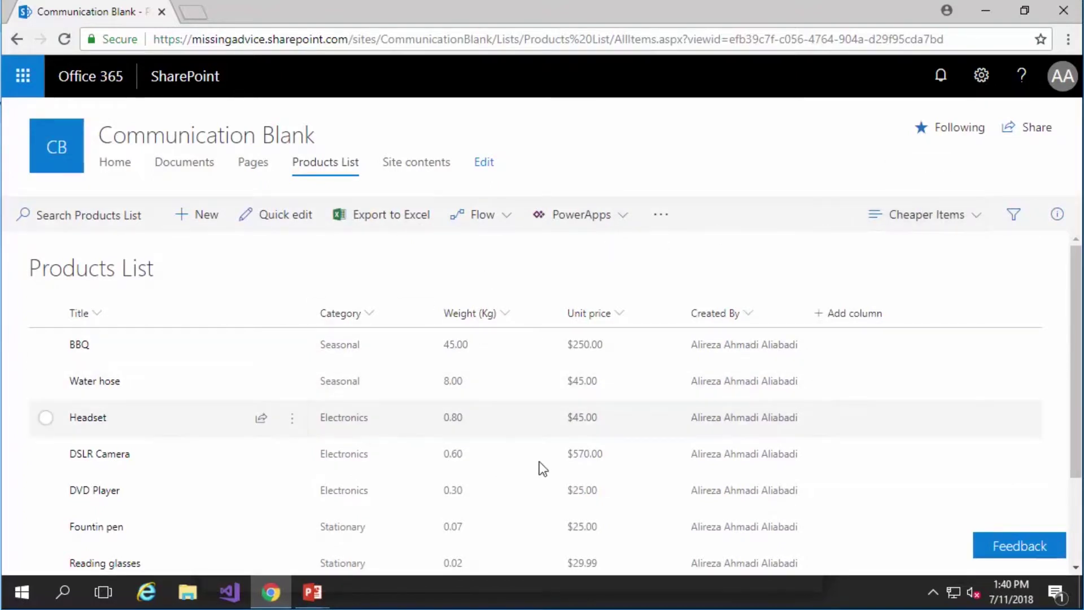
Step: In the Cheaper Items view settings, make Unit price the first sort column
click(920, 219)
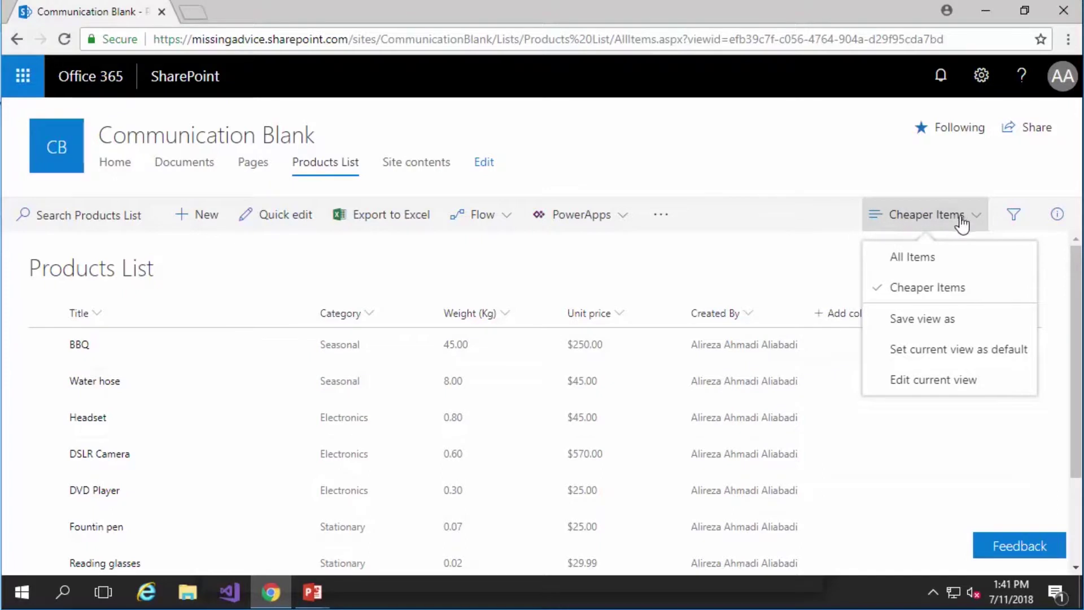
click(910, 389)
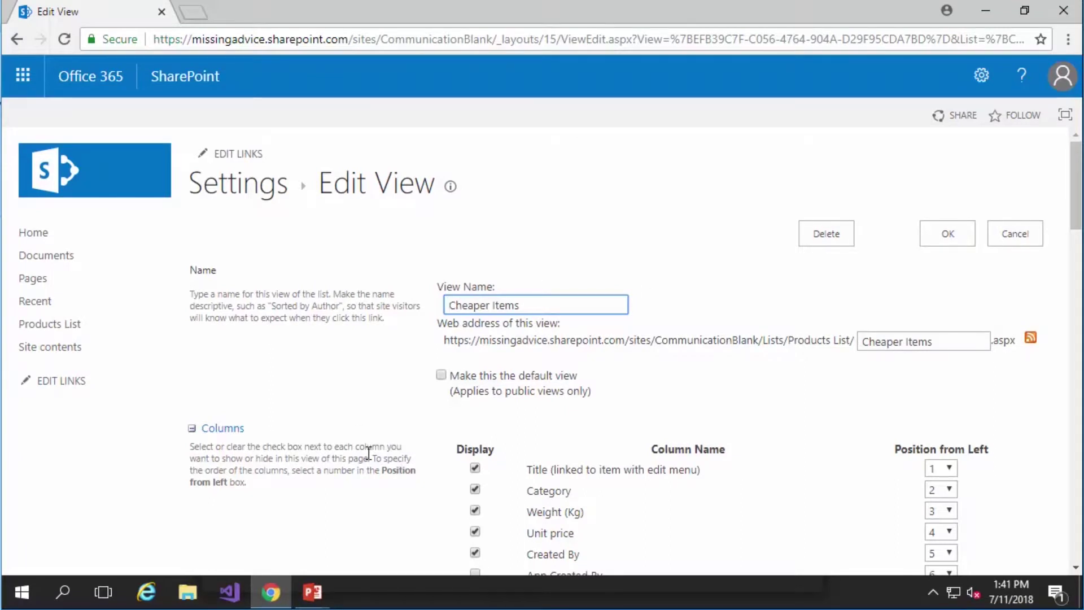
scroll(368, 453, down, 3)
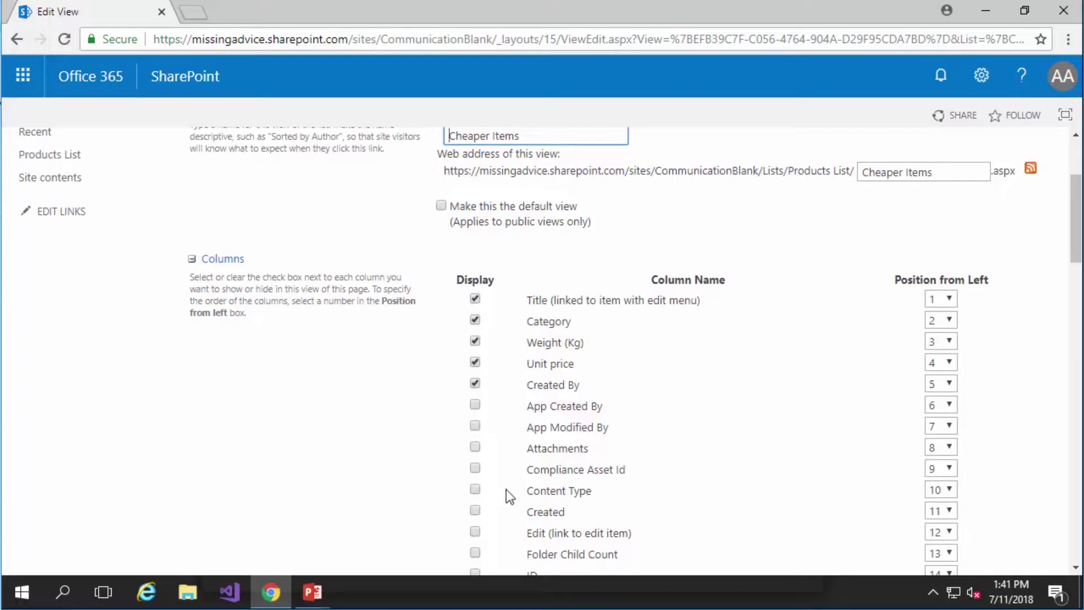
scroll(514, 468, up, 3)
scroll(329, 454, down, 5)
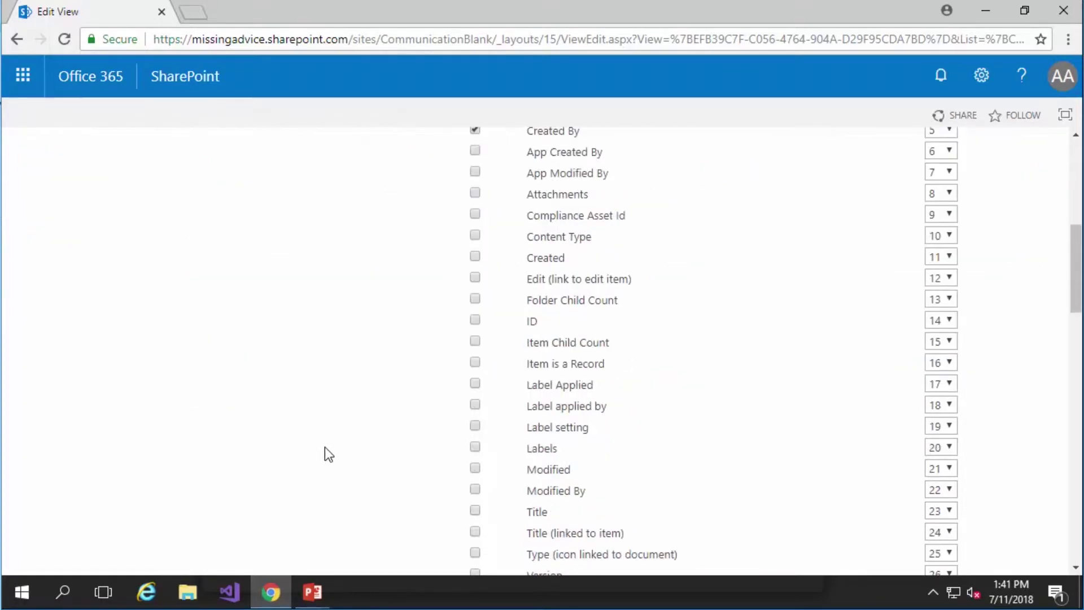
scroll(325, 448, down, 5)
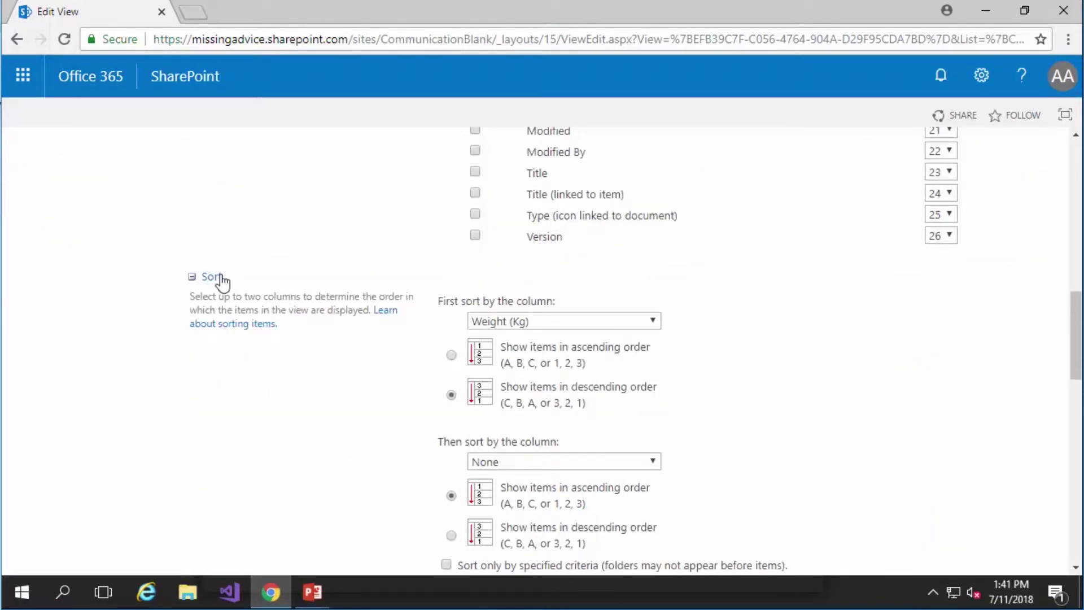
click(528, 321)
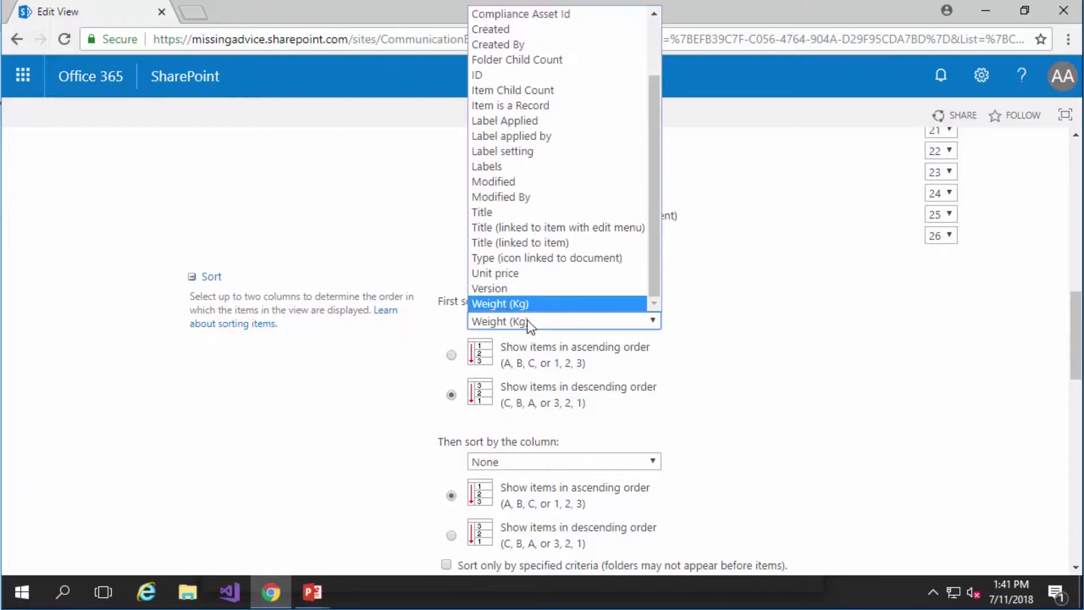
click(526, 272)
click(388, 413)
Step: Filter the view to Unit price less than 100 and save the view
scroll(388, 410, down, 3)
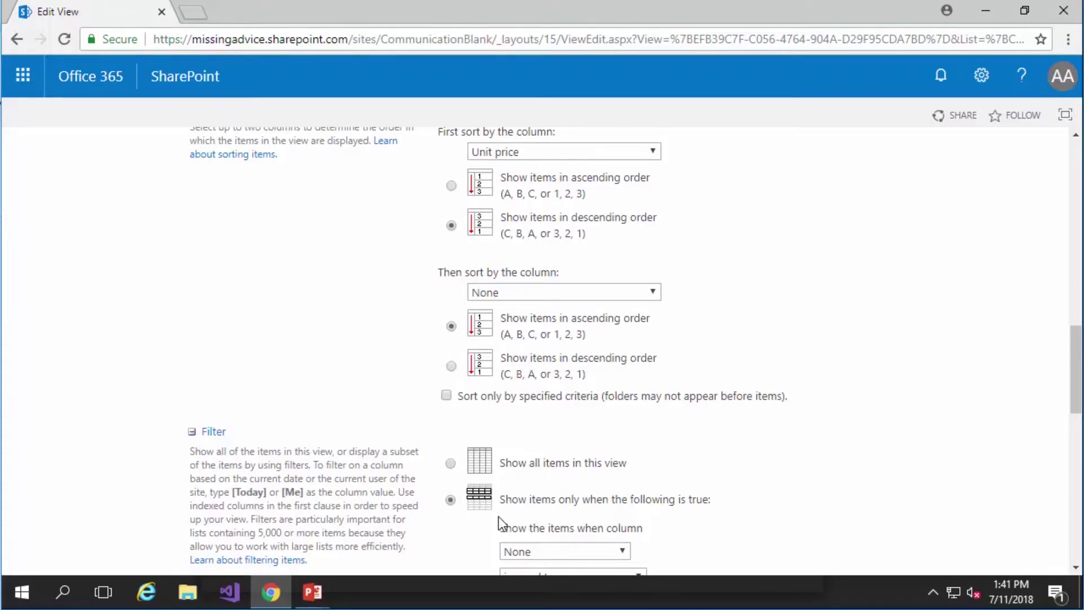
scroll(796, 513, down, 5)
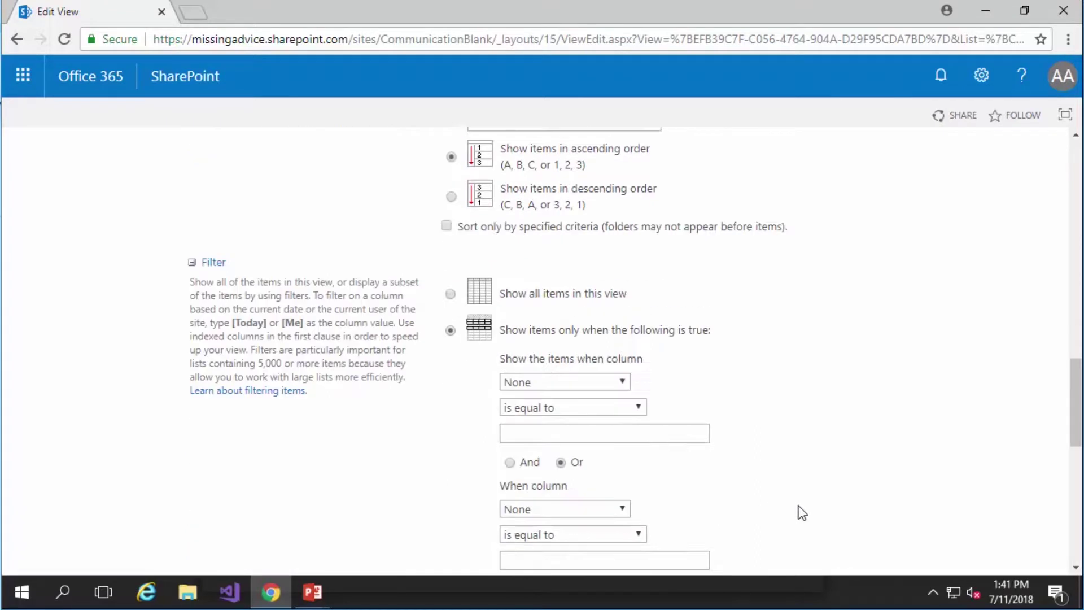
click(621, 297)
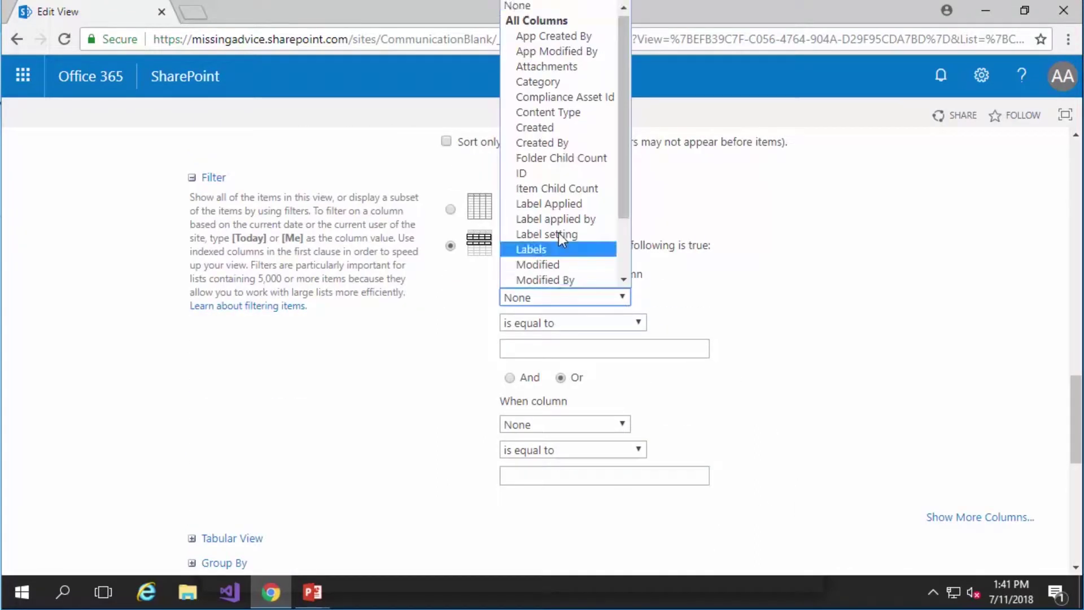
scroll(558, 232, down, 2)
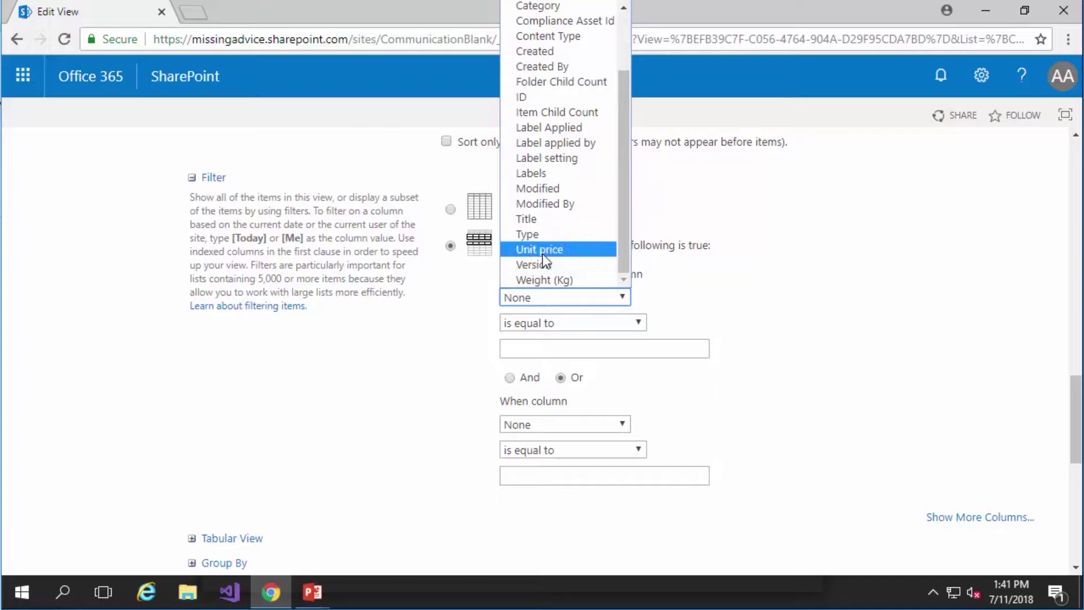
click(540, 249)
click(587, 326)
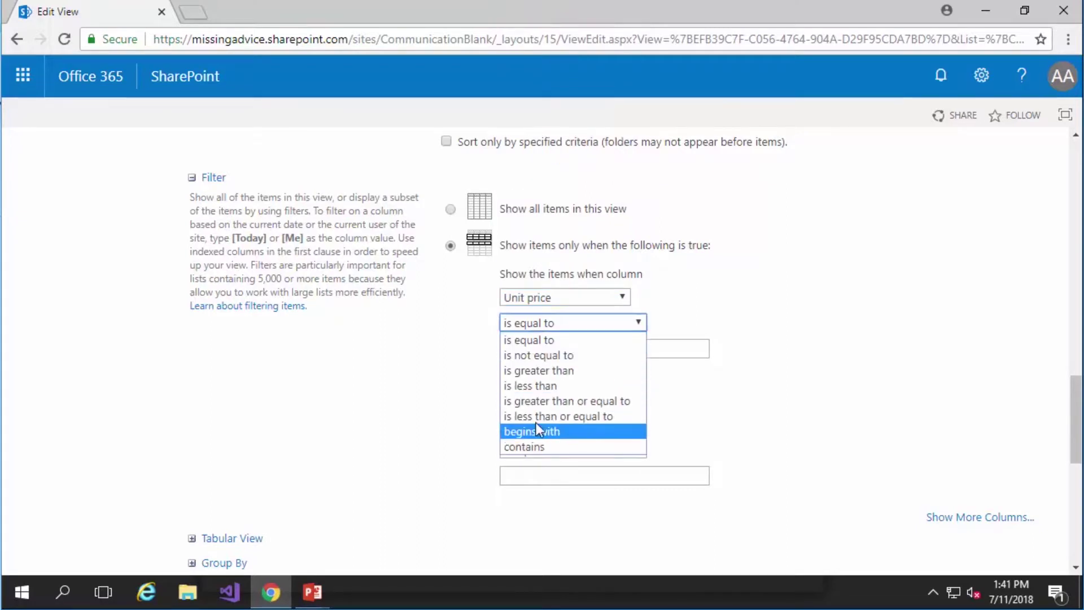
click(534, 385)
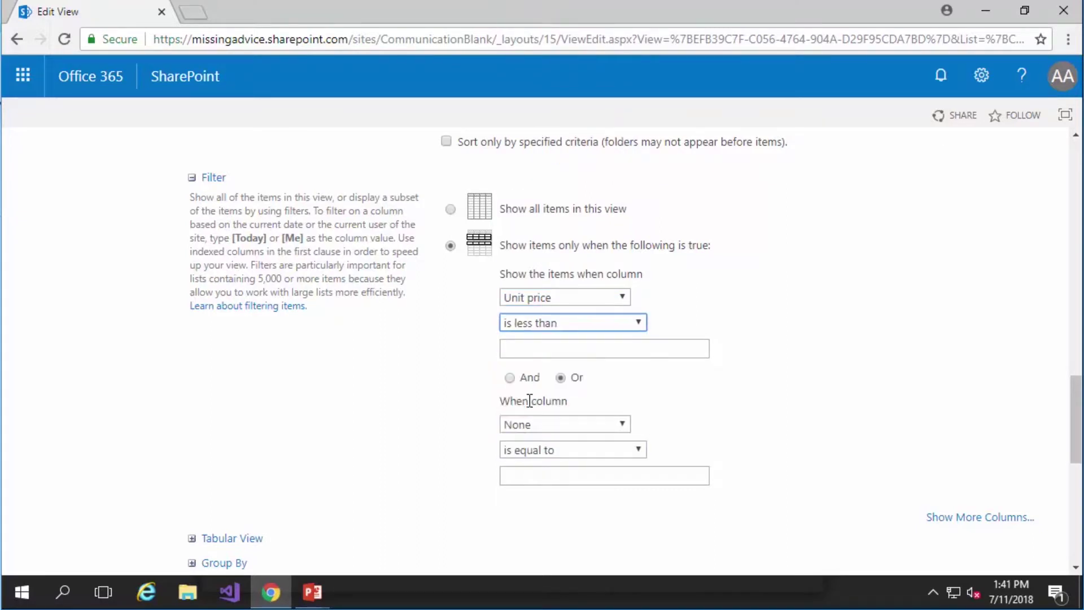
click(549, 349)
text(100)
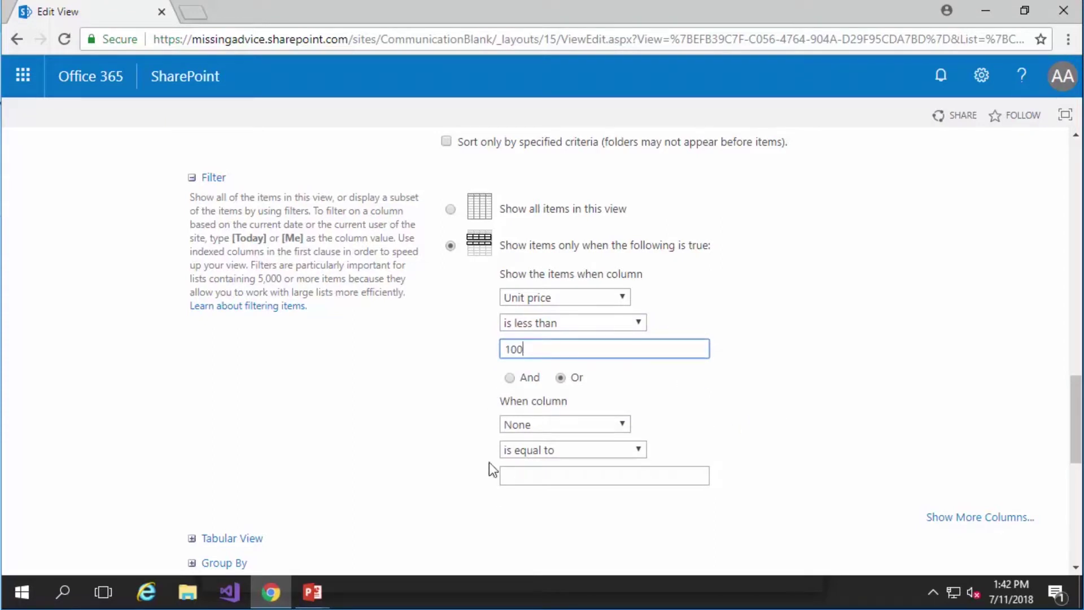
scroll(354, 451, down, 3)
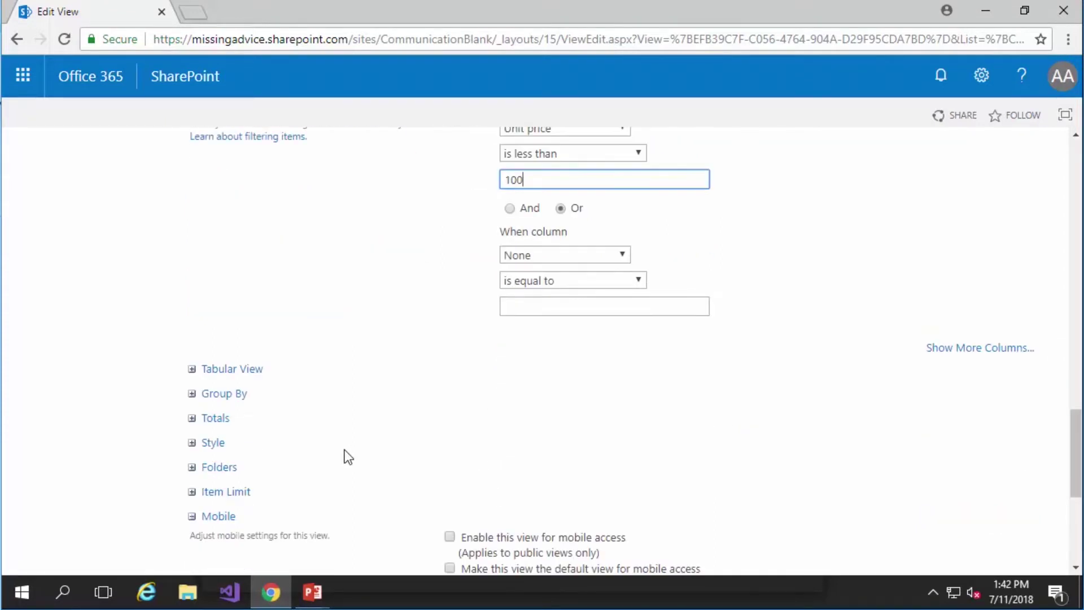
scroll(384, 338, down, 5)
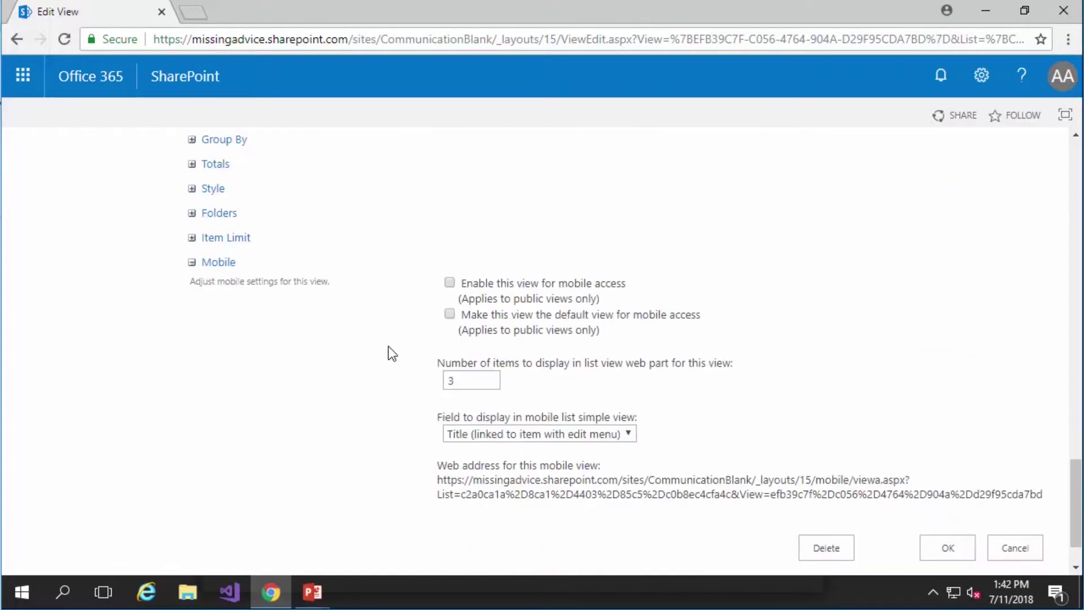
click(948, 548)
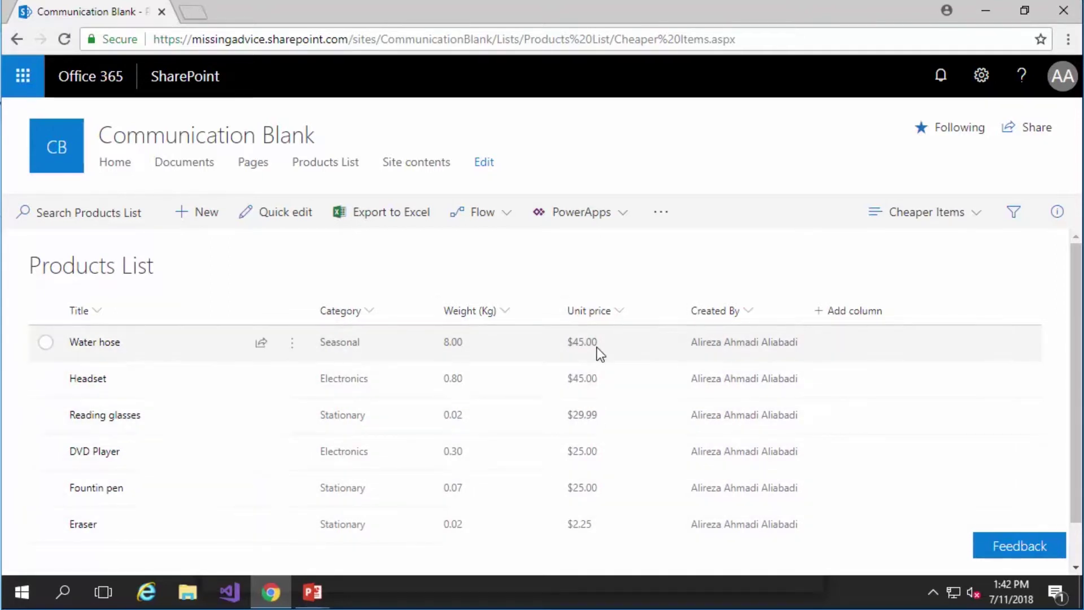
click(315, 592)
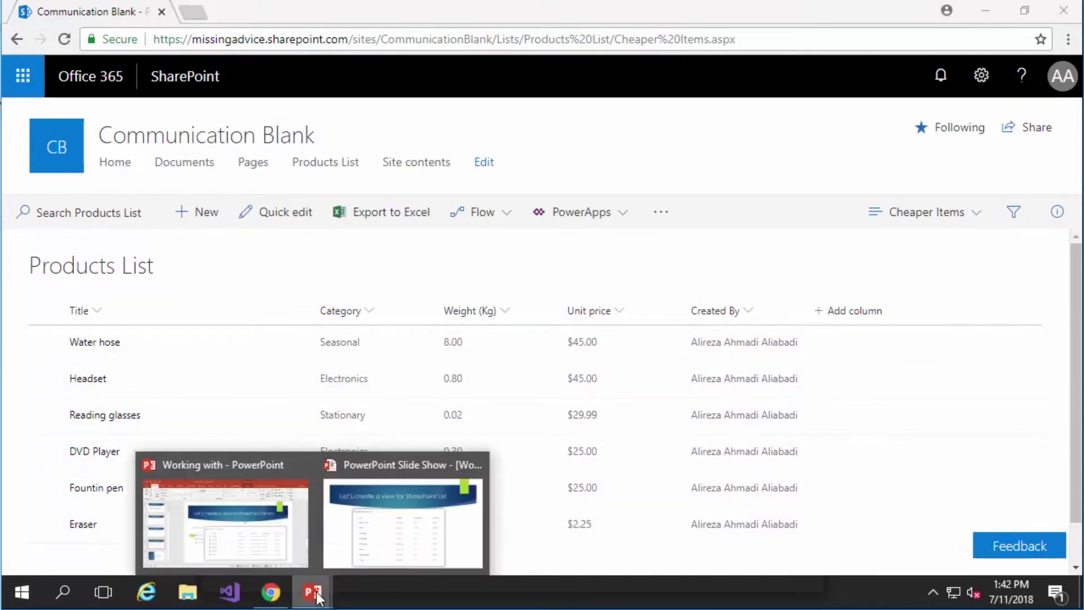
click(390, 559)
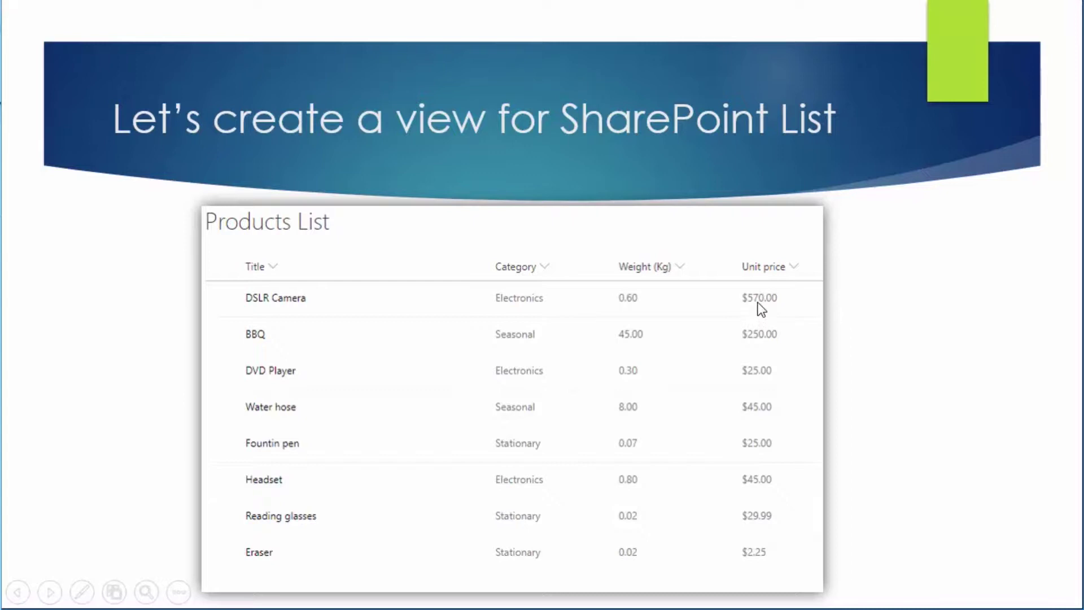
key(alt+Tab)
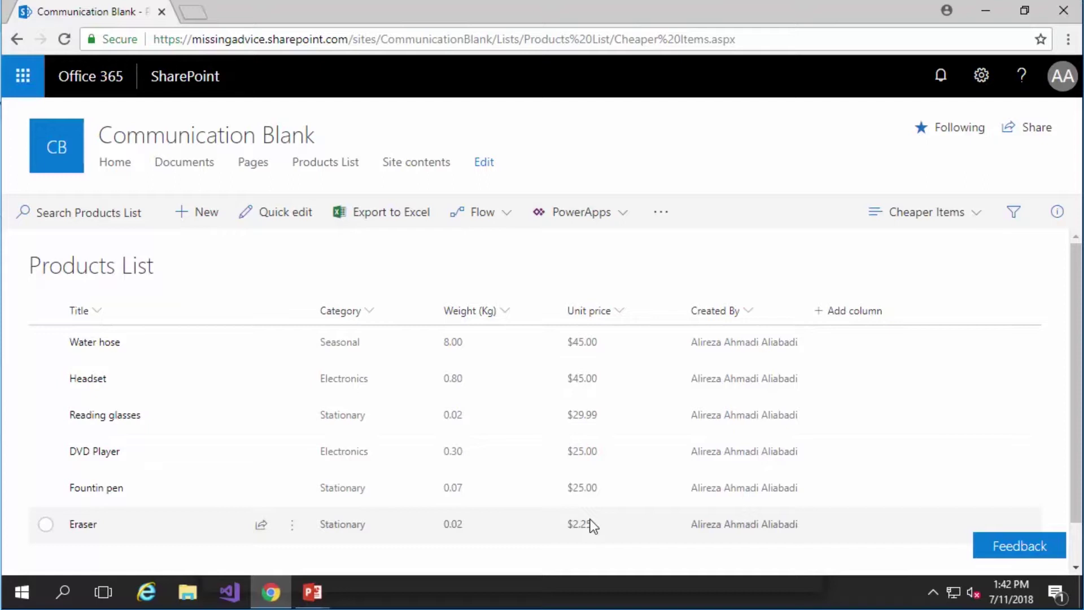
click(933, 224)
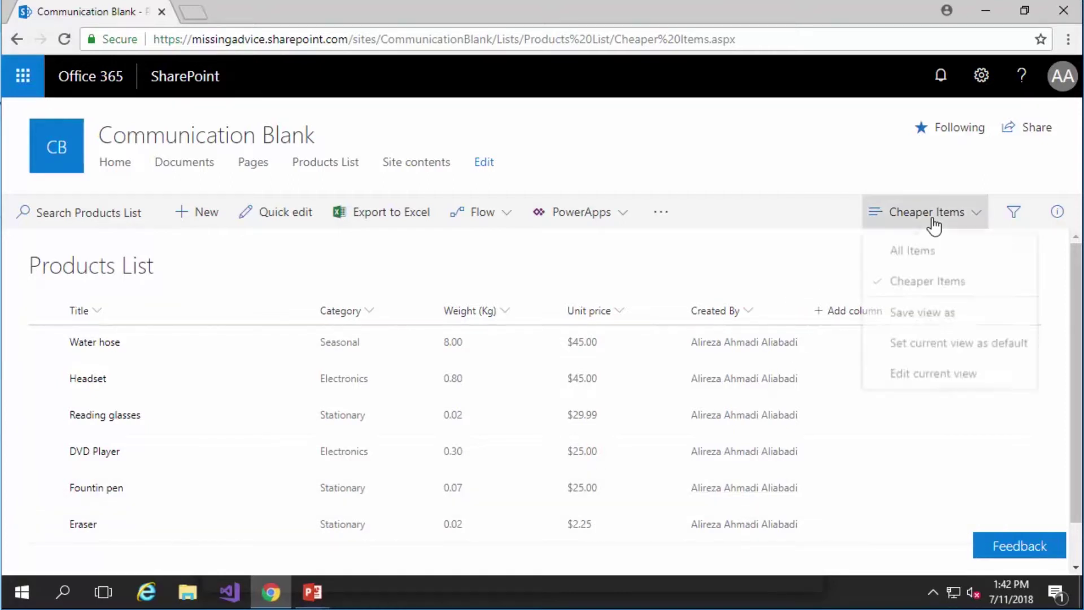
click(920, 253)
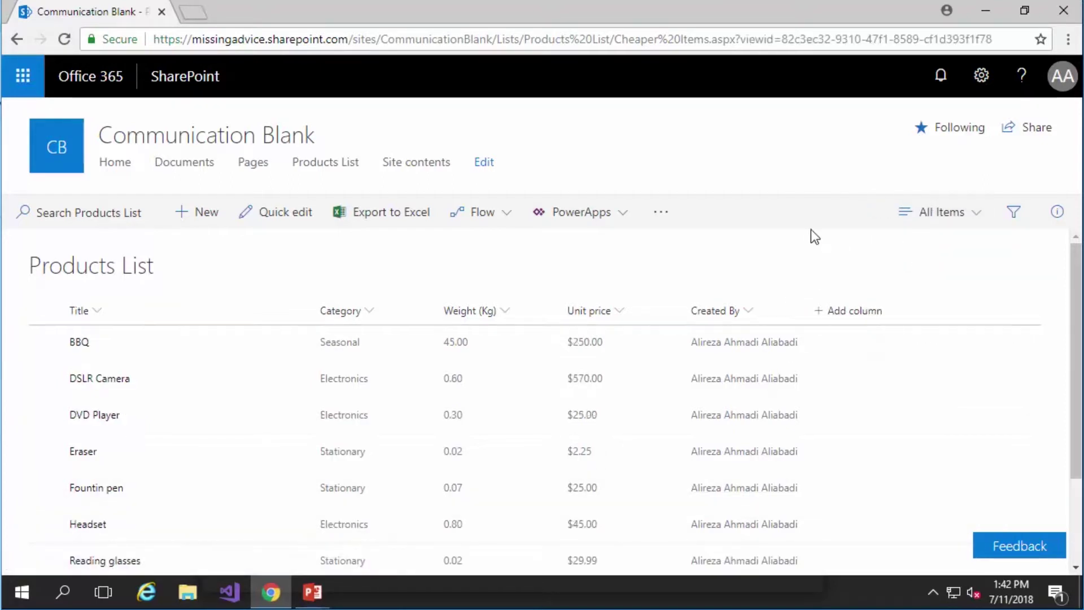
click(942, 214)
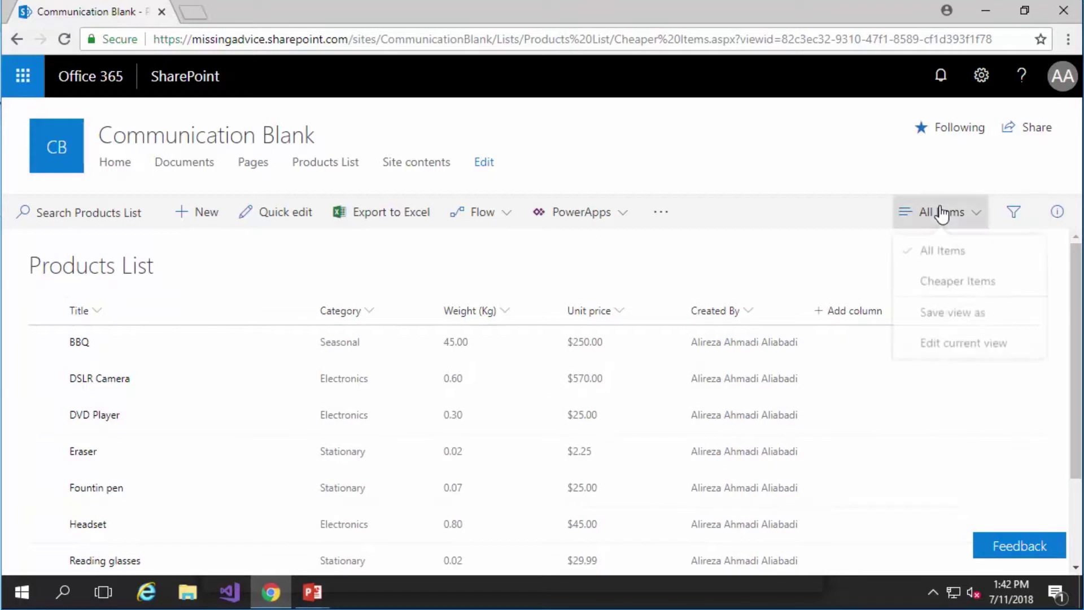
click(930, 288)
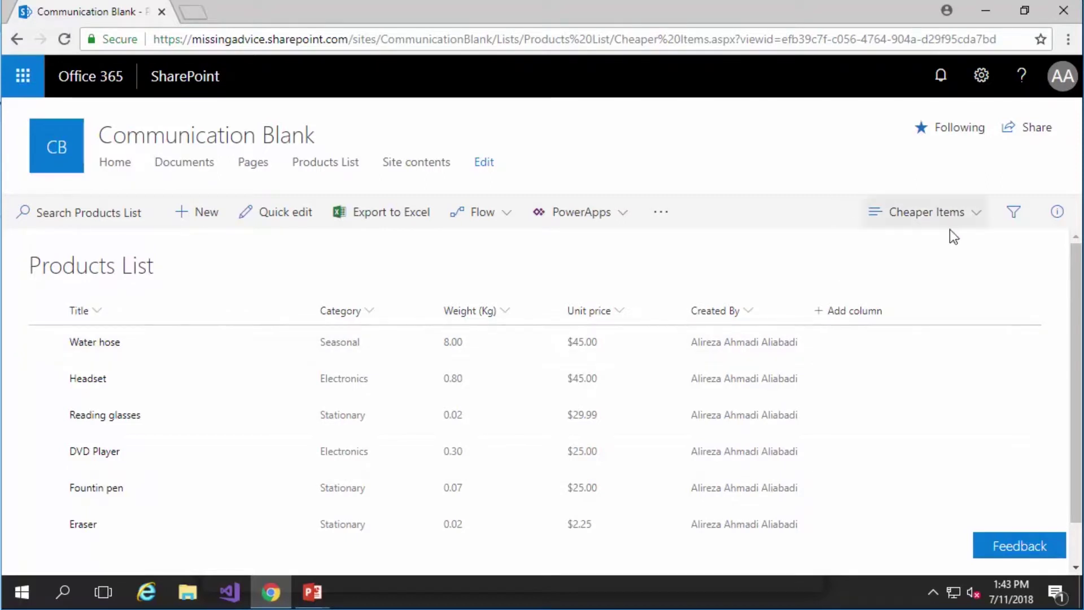
Step: In the Cheaper Items view settings, set Category as the first group-by column
click(959, 215)
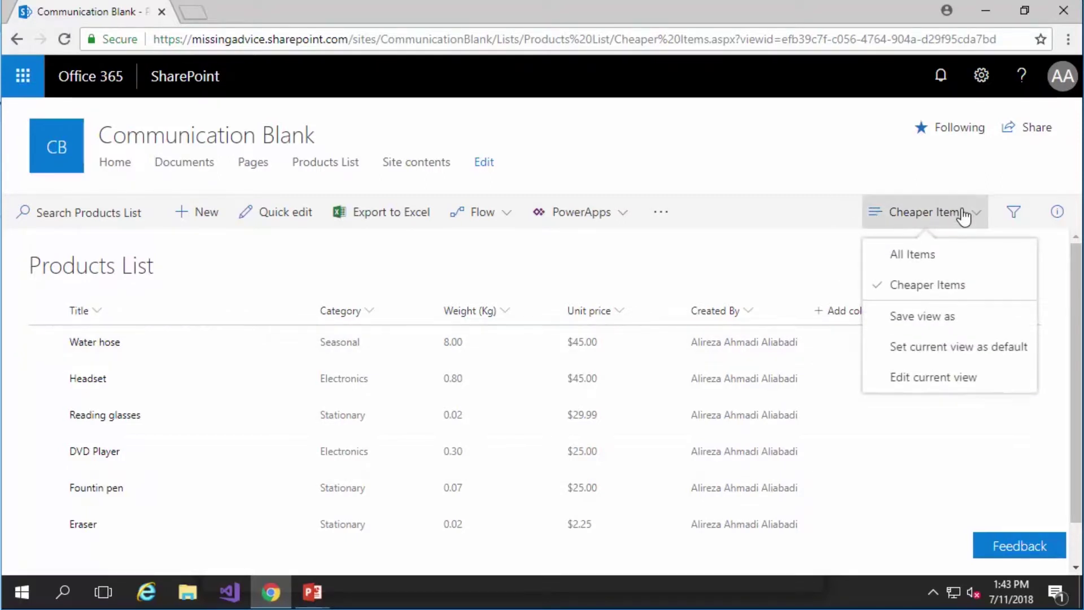
click(915, 382)
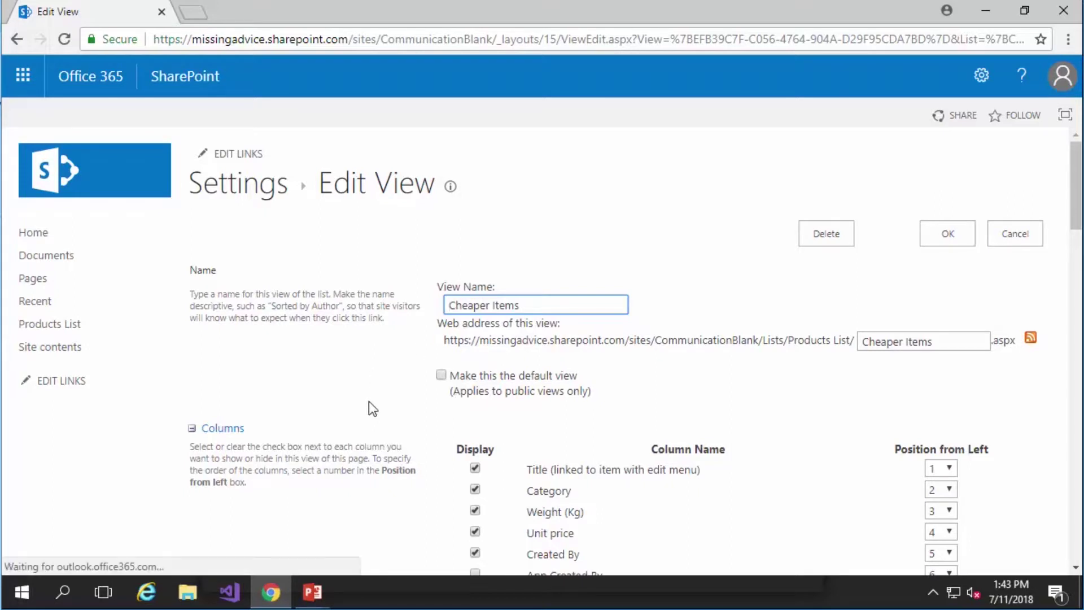
scroll(367, 407, down, 20)
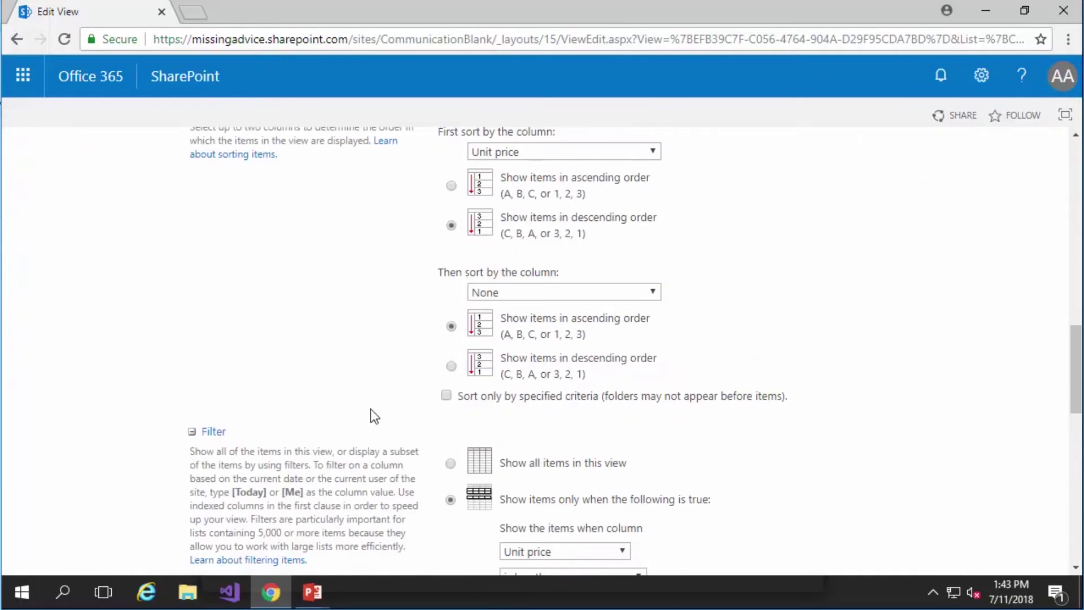
scroll(370, 409, down, 6)
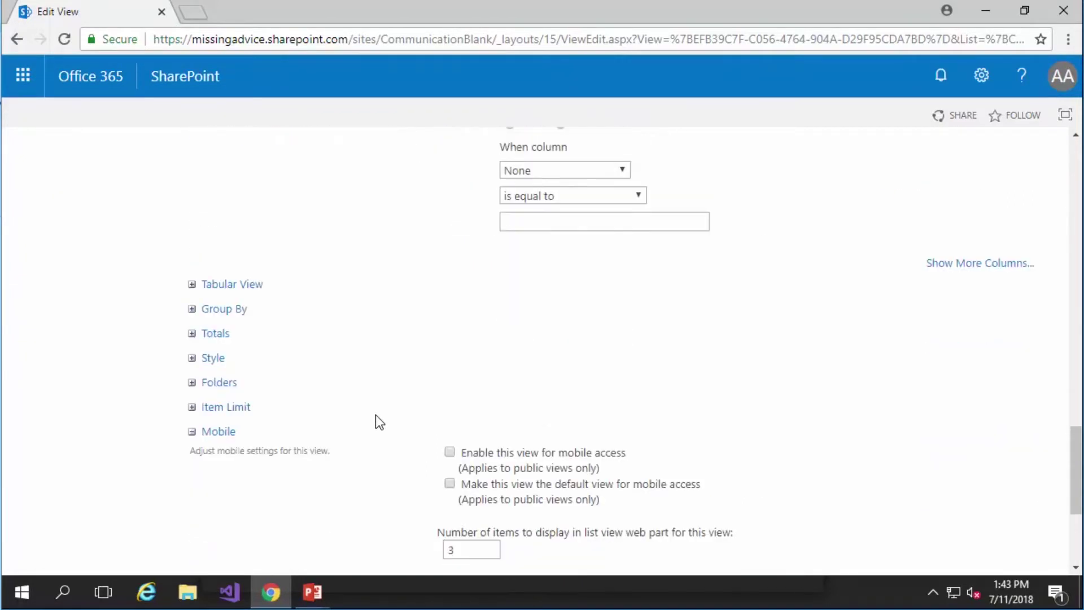
click(192, 310)
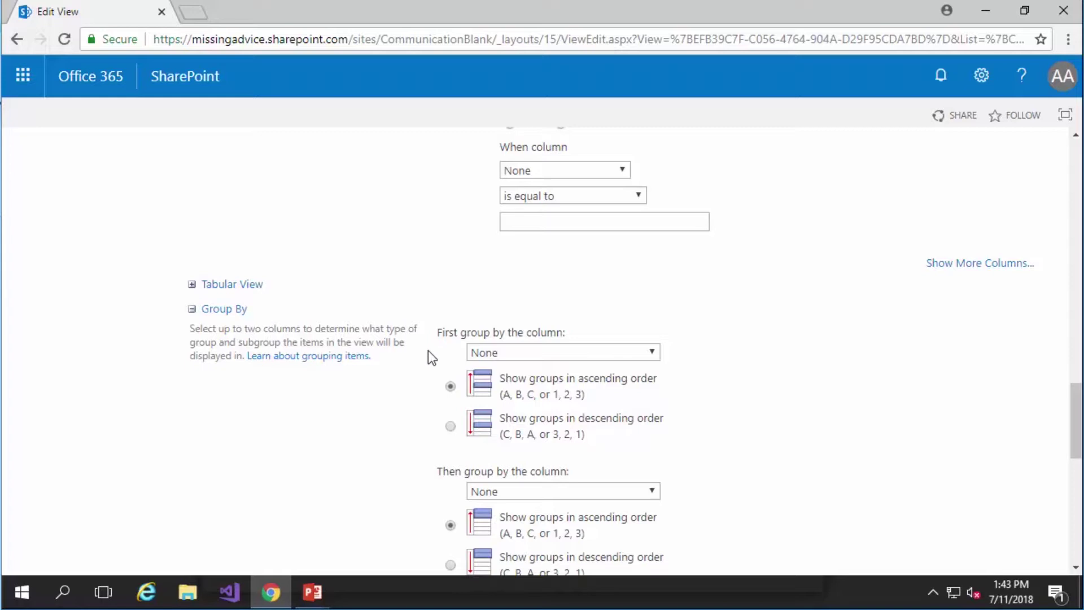
click(541, 352)
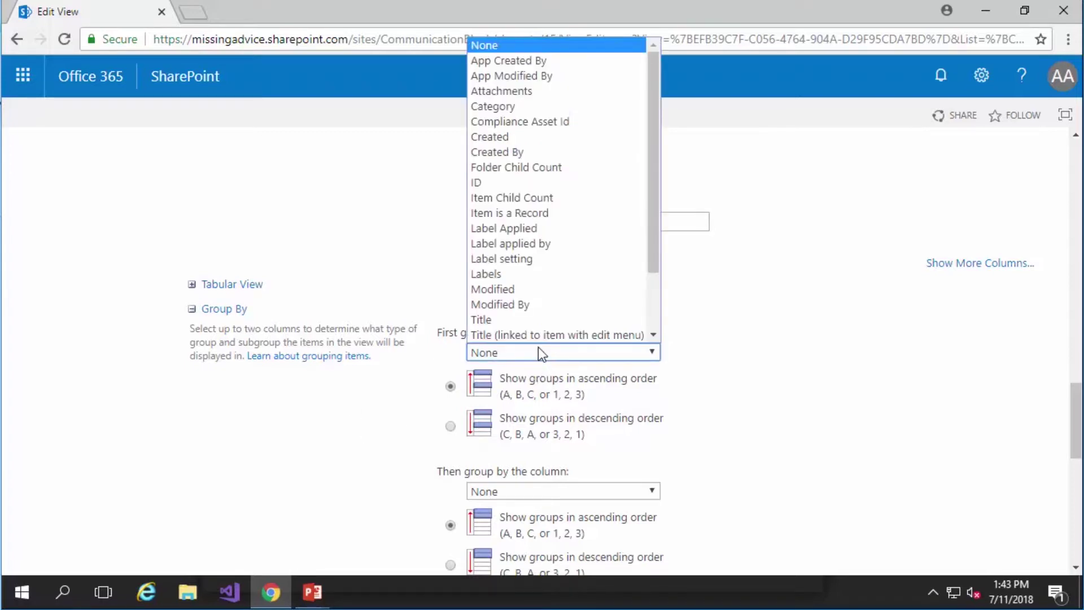
click(514, 107)
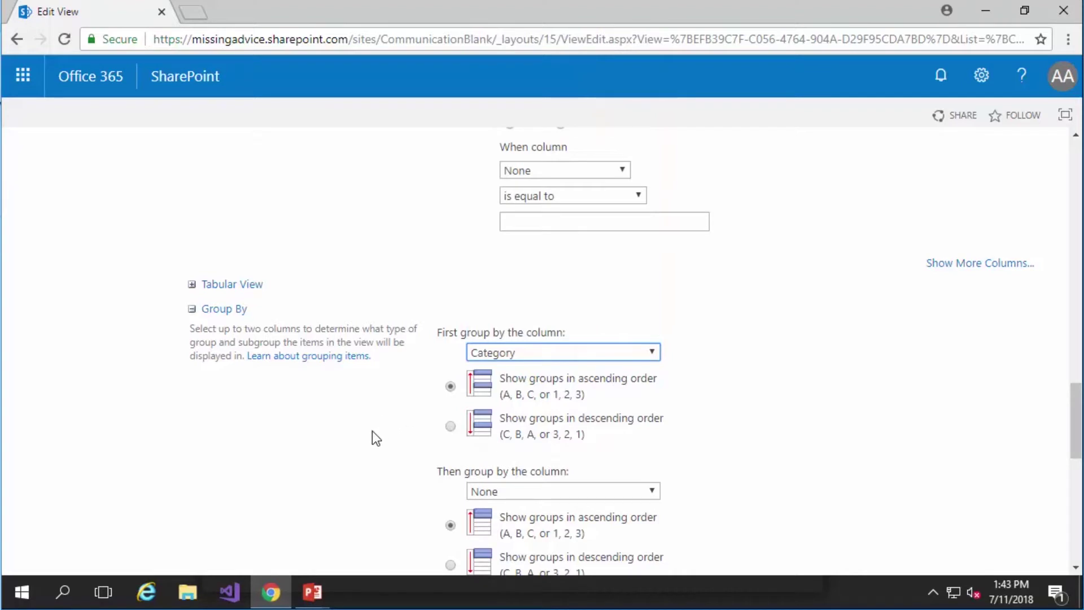
scroll(813, 473, down, 3)
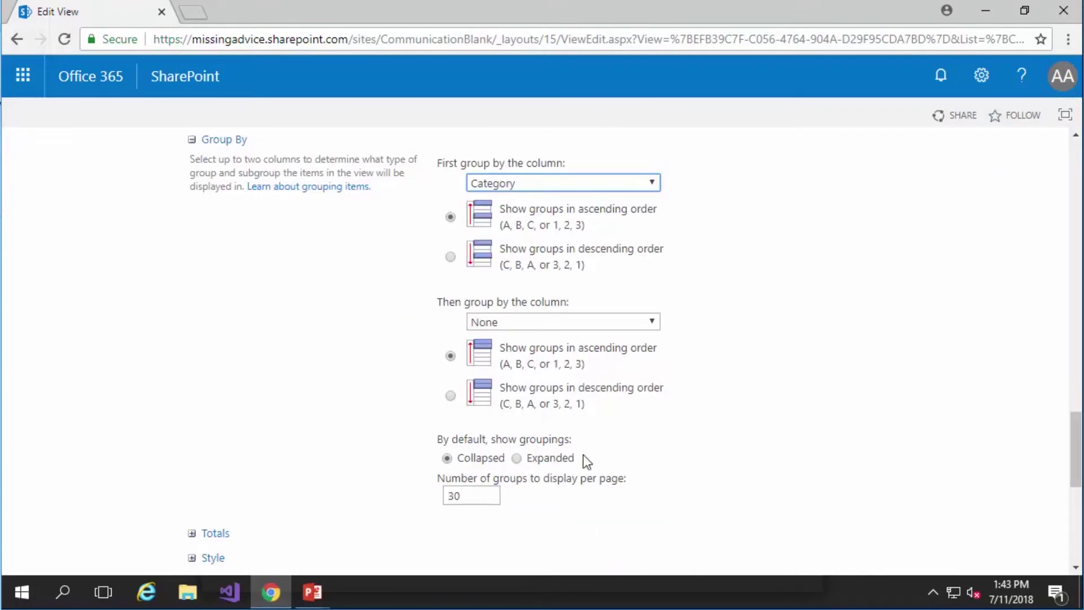
scroll(206, 416, down, 6)
scroll(208, 416, down, 3)
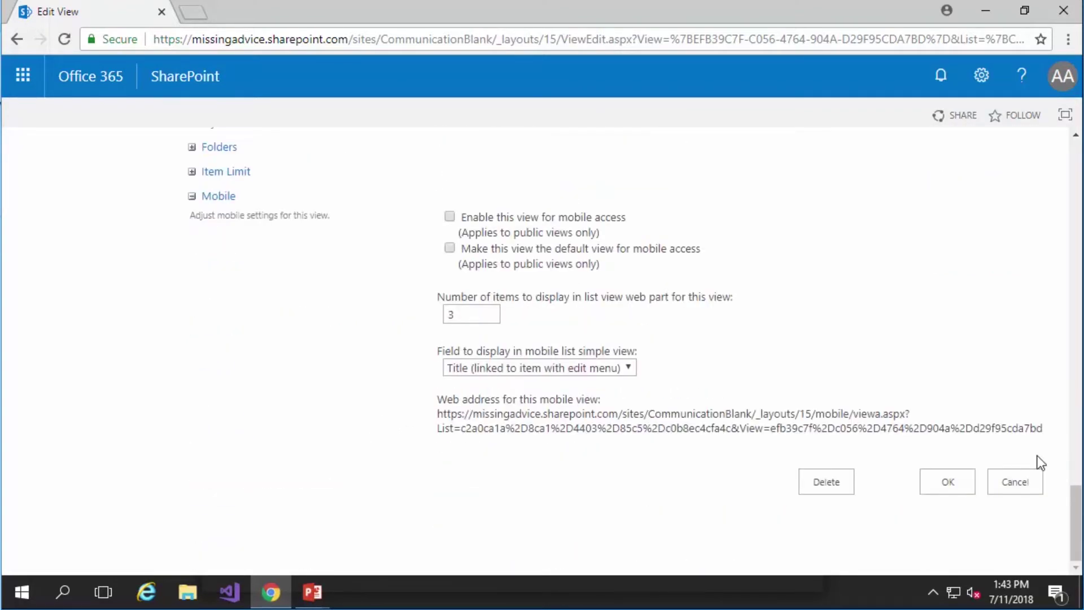
Step: Save the grouped view and expand the Electronics, Seasonal and Stationary groups
click(946, 492)
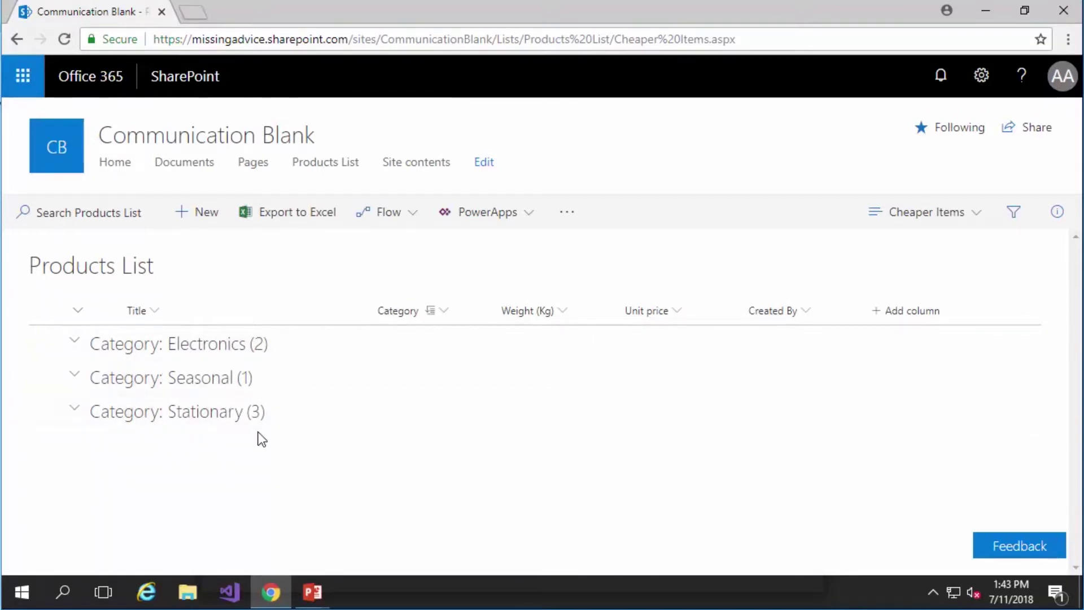
click(72, 342)
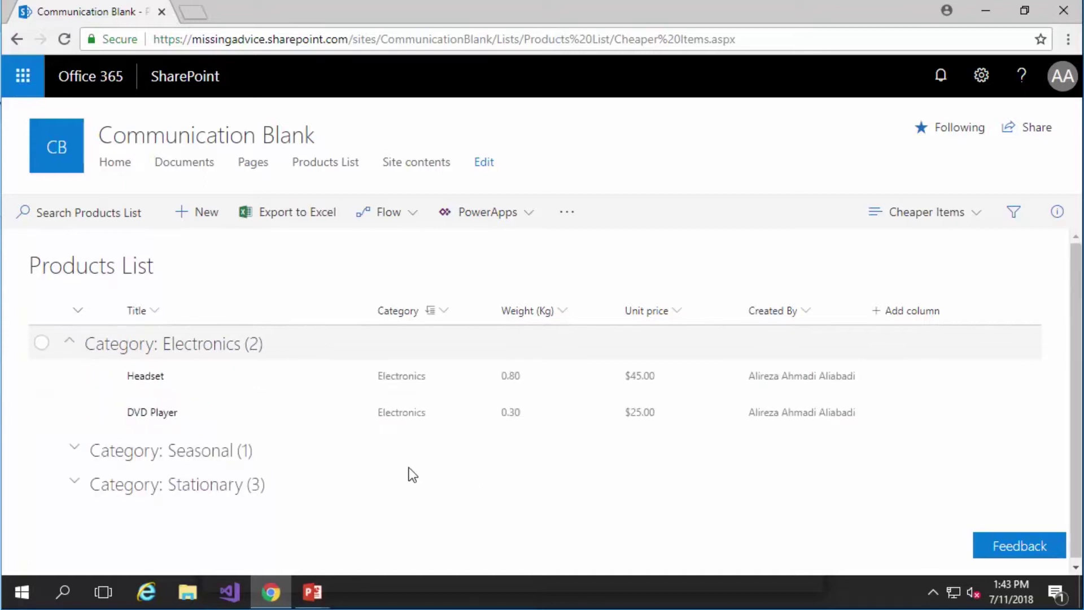
click(77, 451)
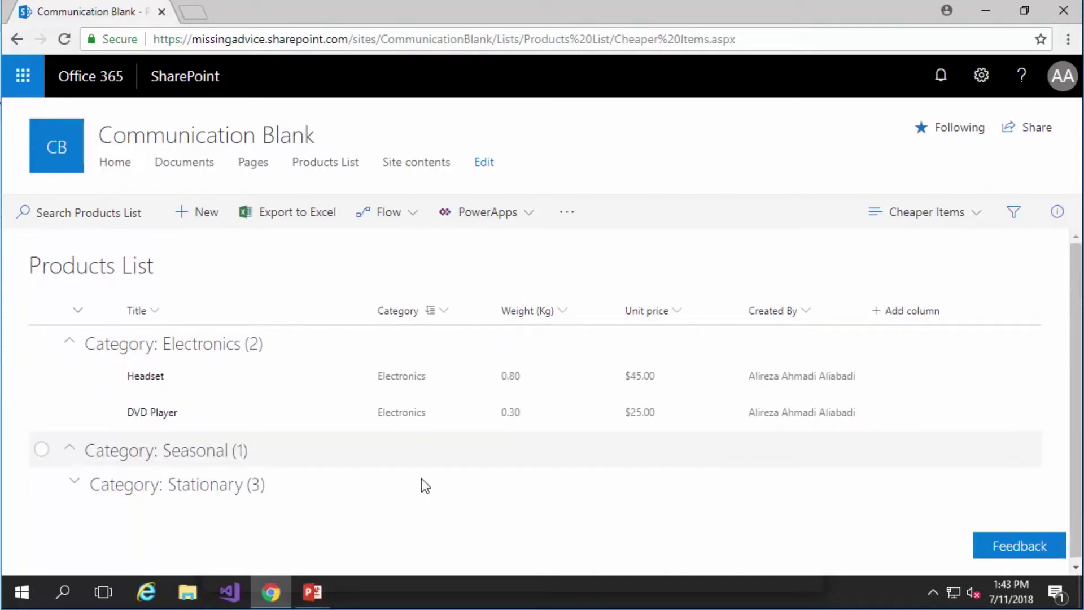
scroll(463, 459, down, 1)
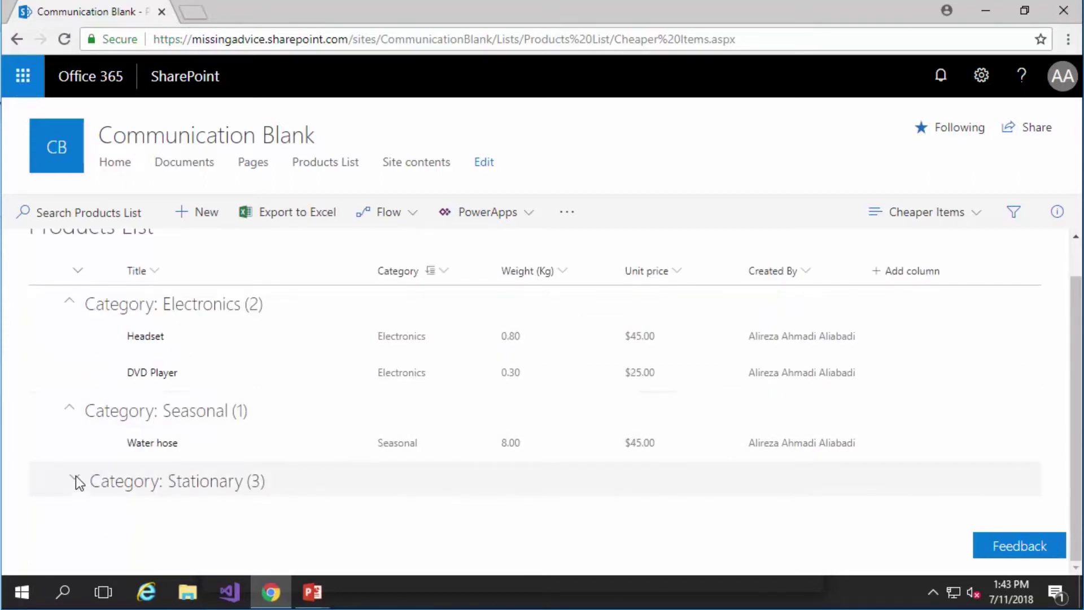
click(74, 480)
scroll(571, 435, up, 1)
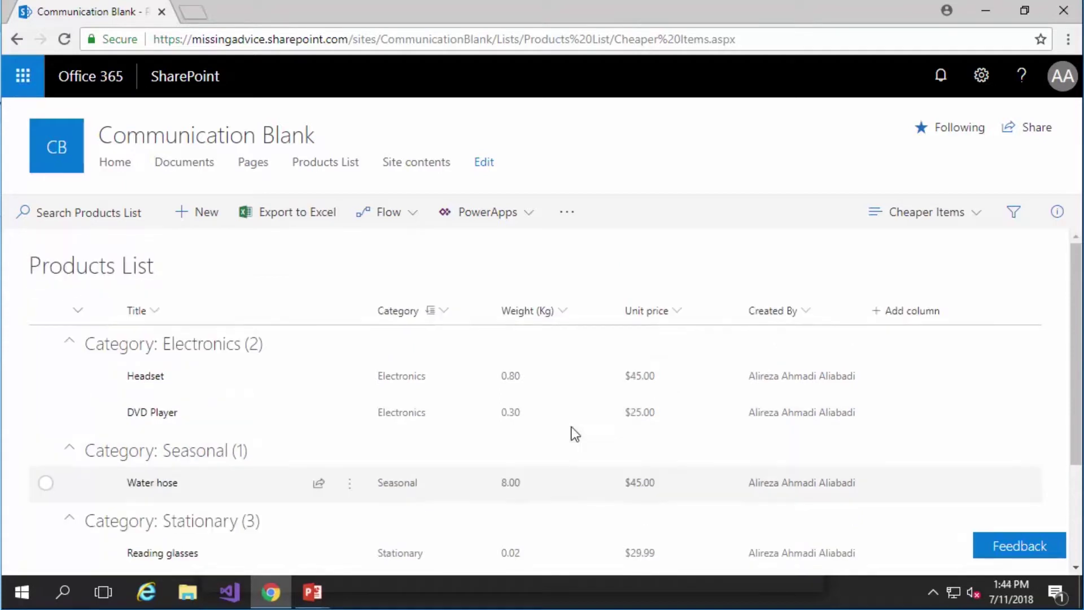
Step: Edit the Cheaper Items view to sort first by Title instead of Unit price
click(887, 210)
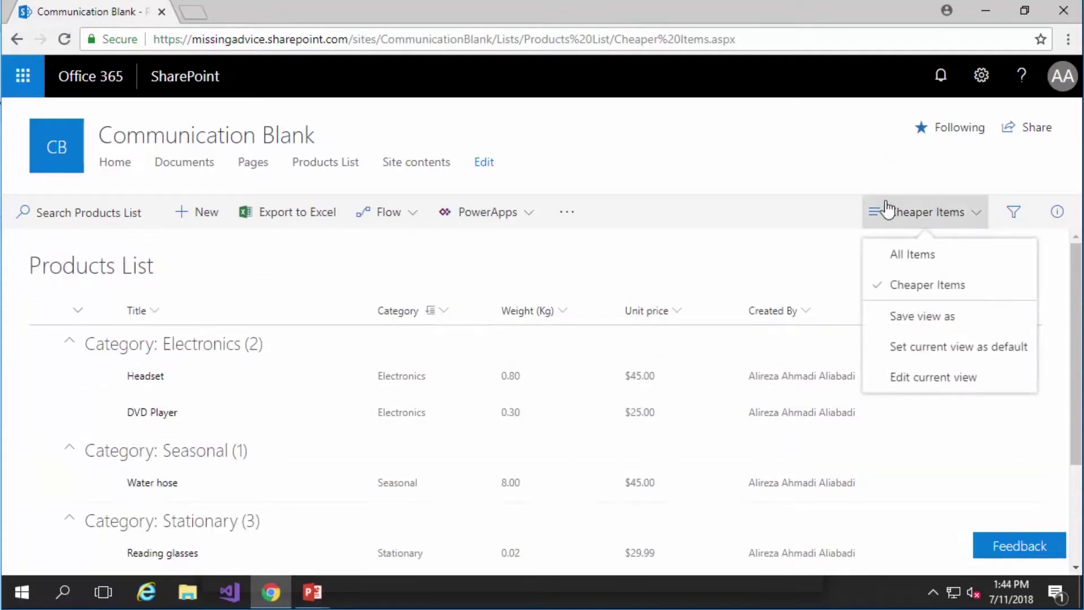
click(912, 379)
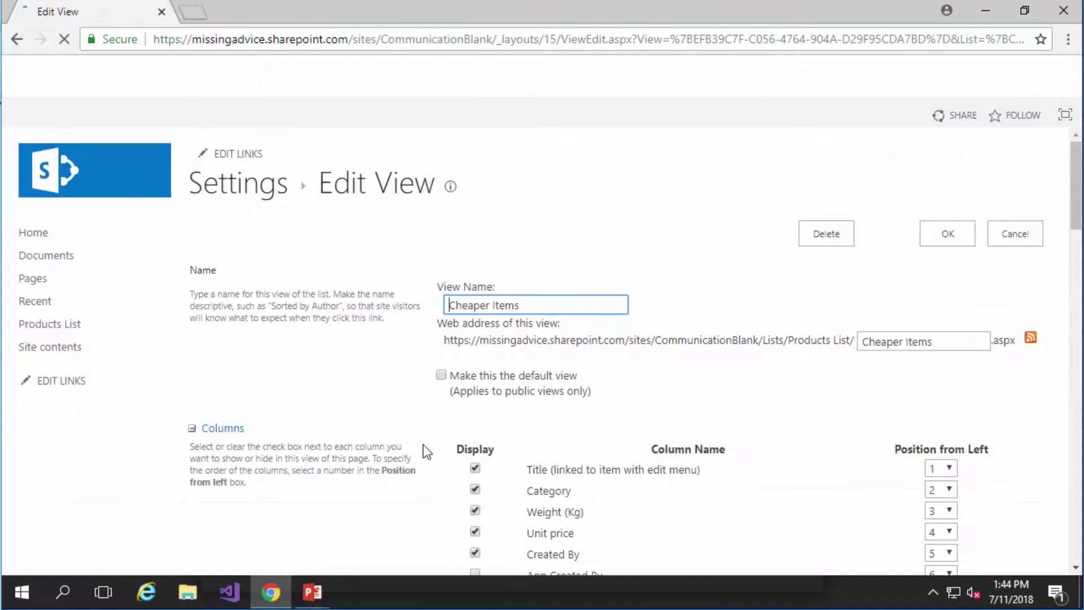
scroll(294, 440, down, 5)
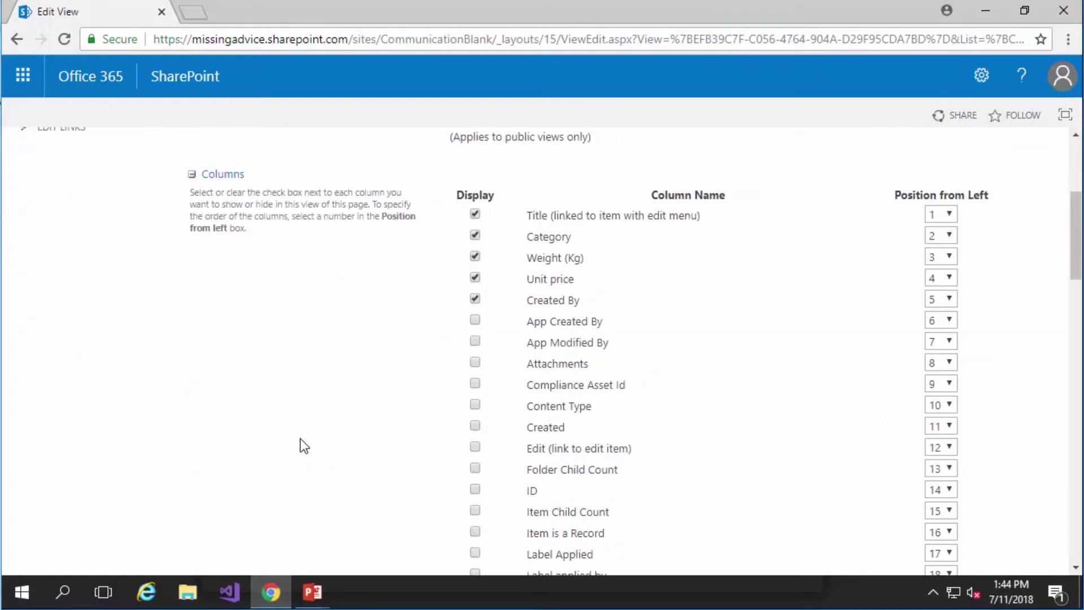
scroll(697, 518, down, 5)
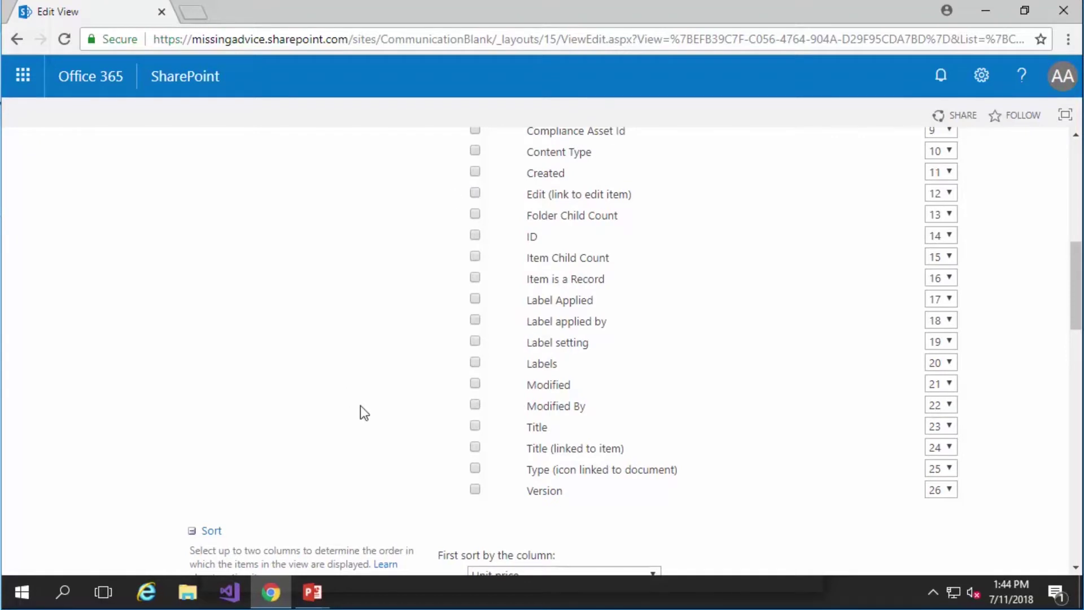
scroll(361, 407, down, 5)
click(602, 325)
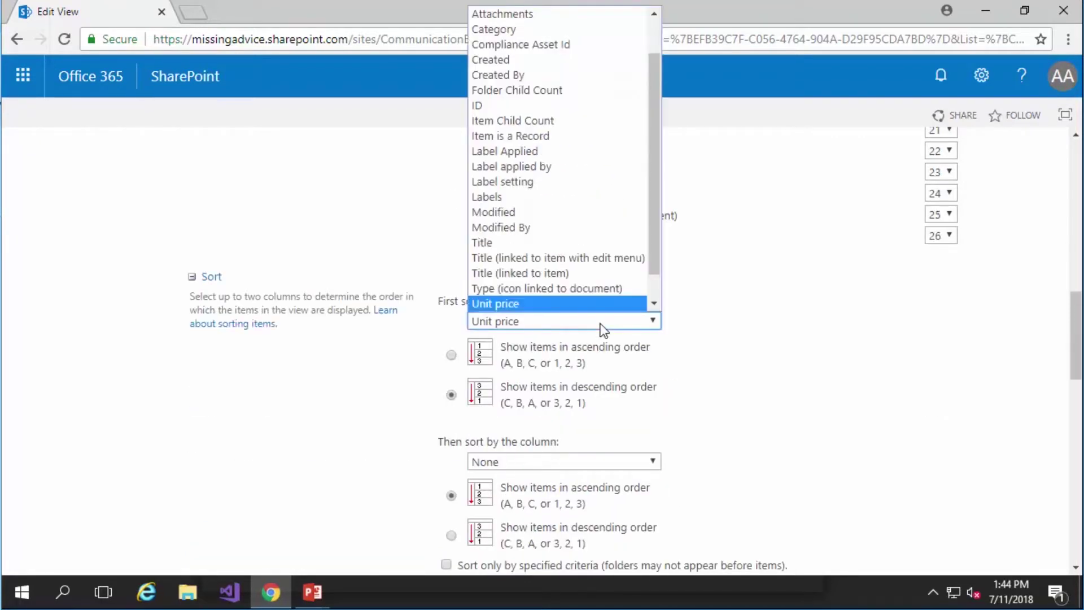
click(524, 247)
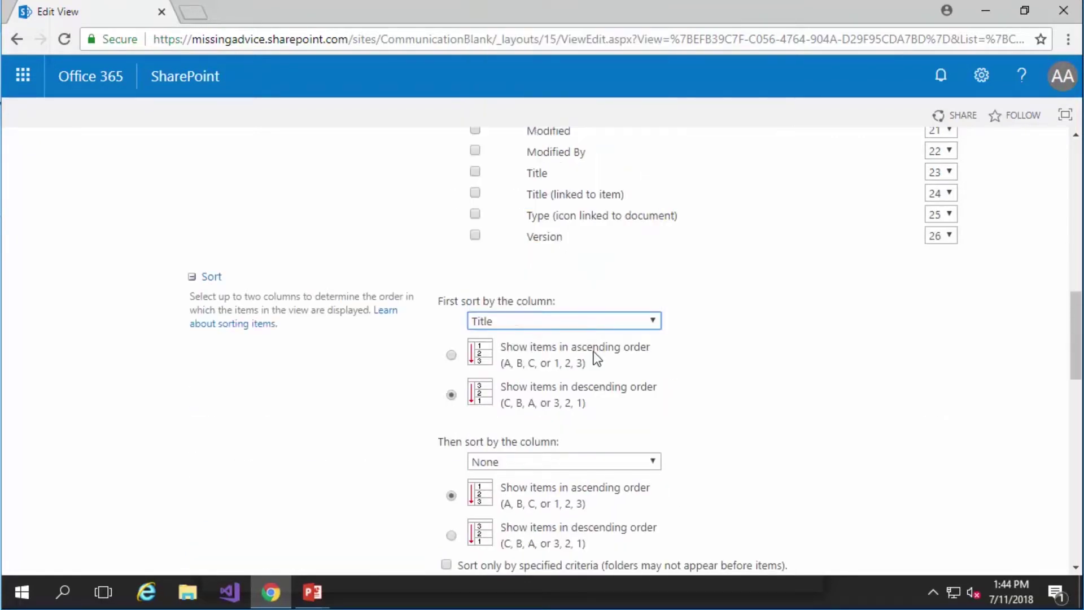
click(593, 322)
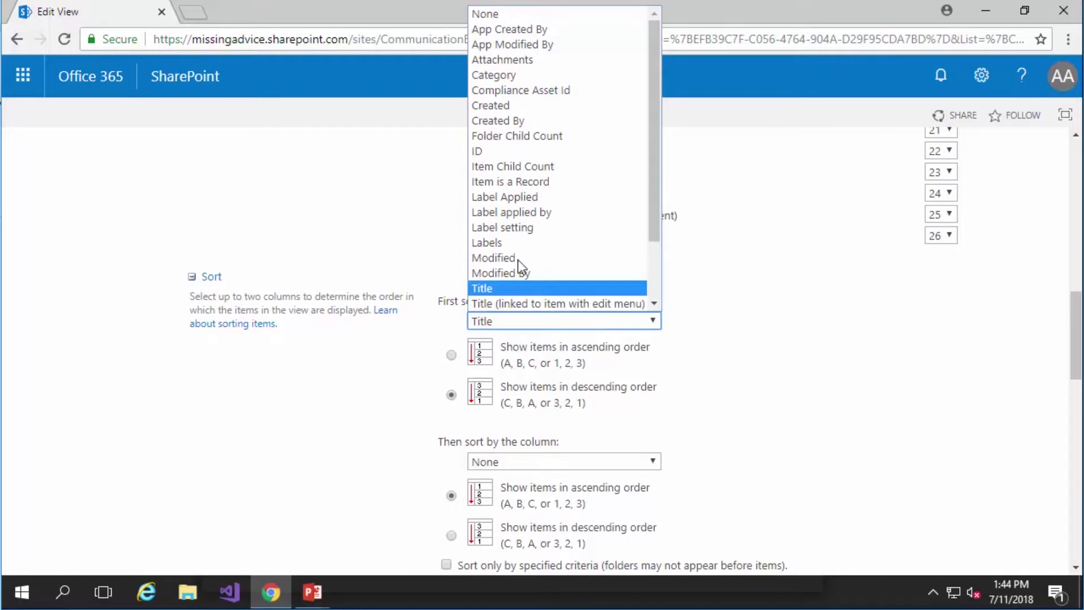
click(496, 287)
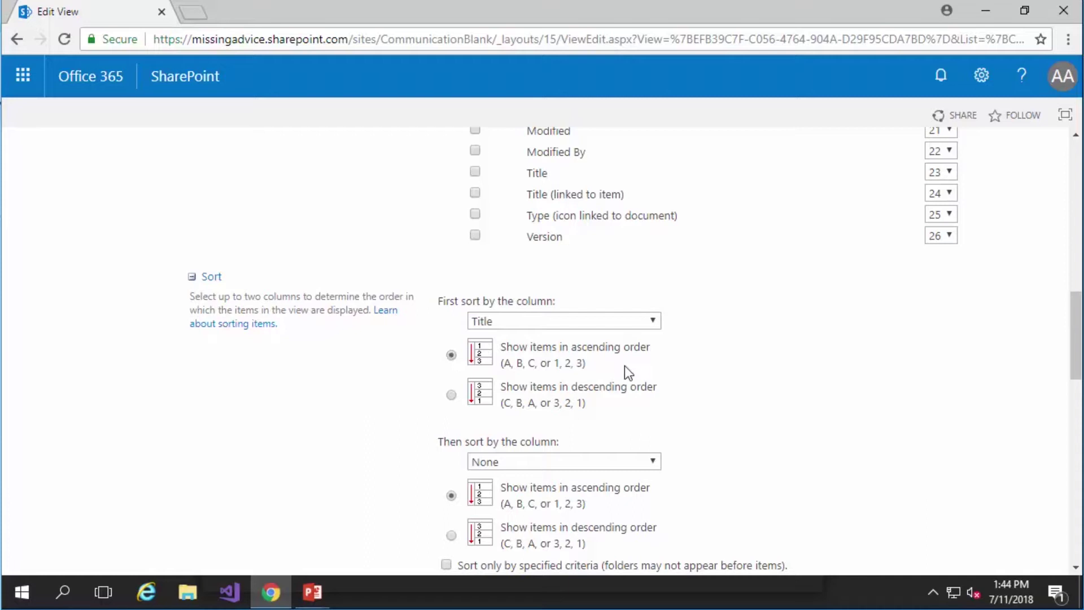
Step: Show the Category groups expanded by default and save the view
scroll(175, 423, down, 9)
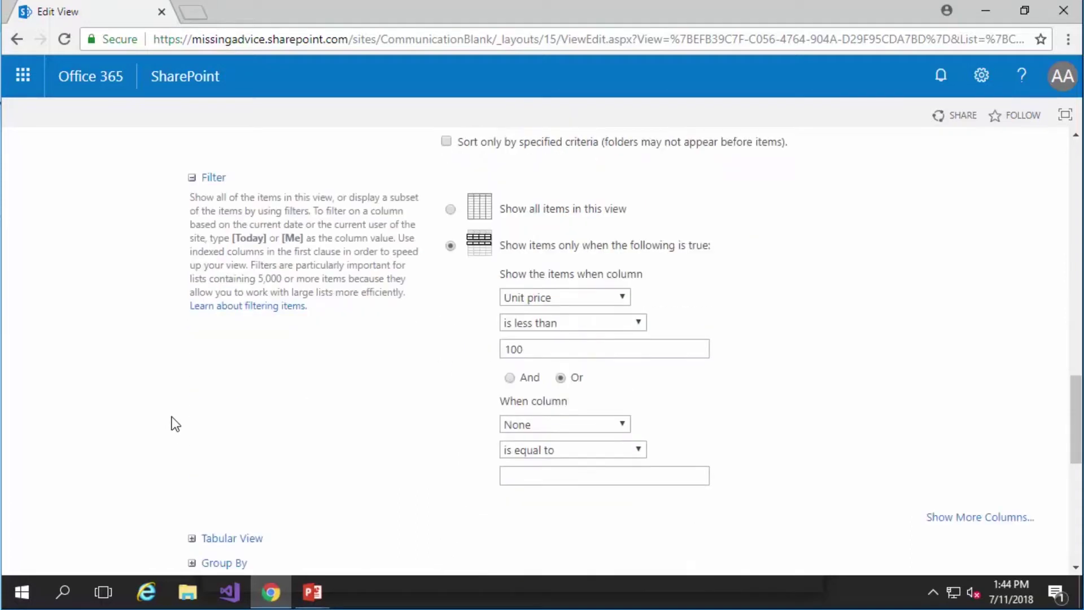
scroll(451, 460, down, 3)
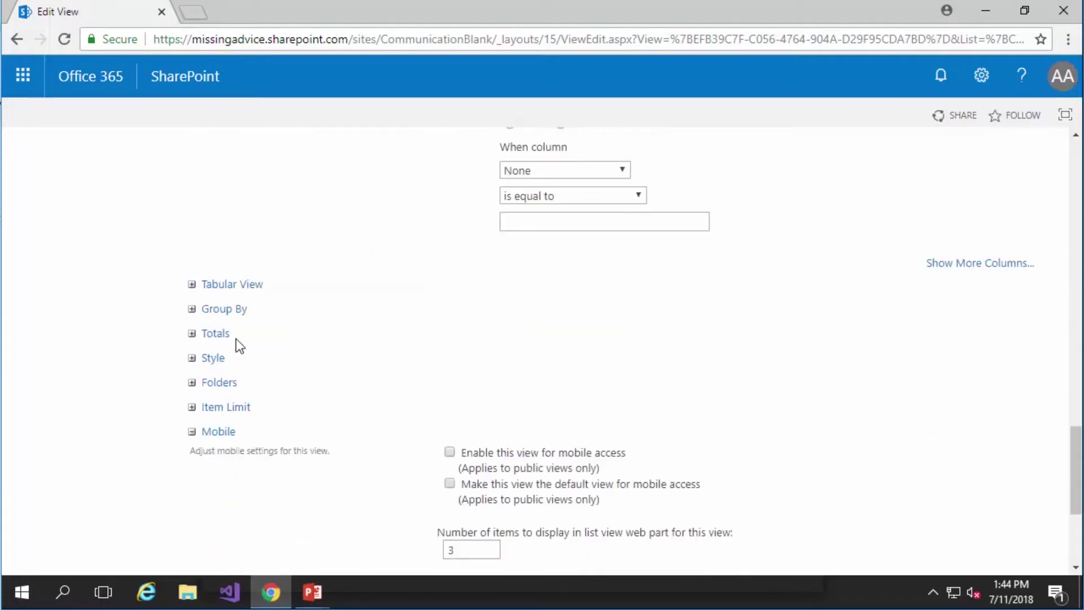
click(198, 310)
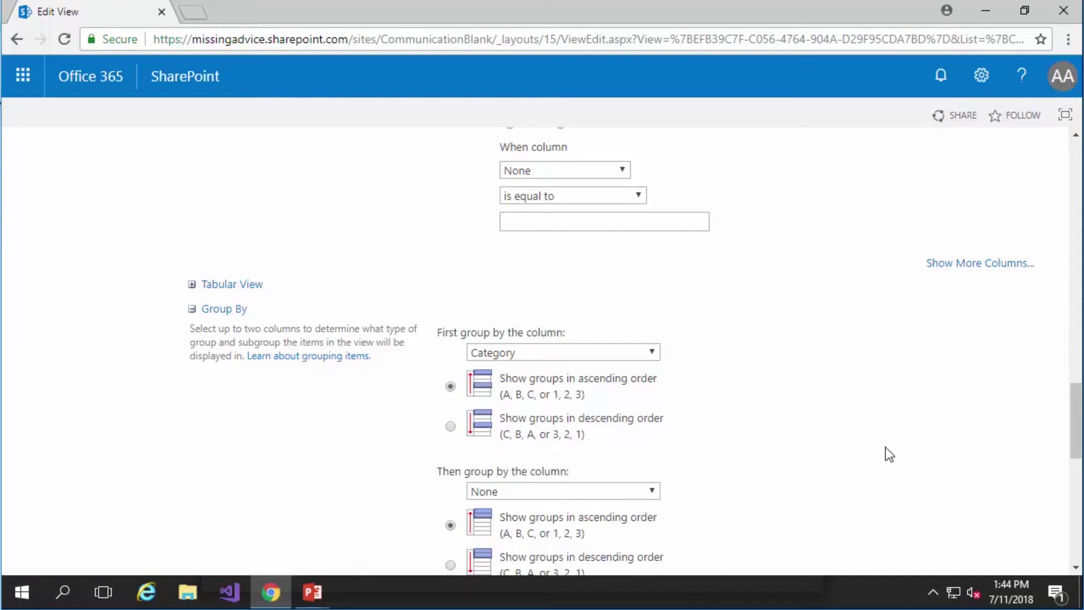
scroll(887, 453, down, 2)
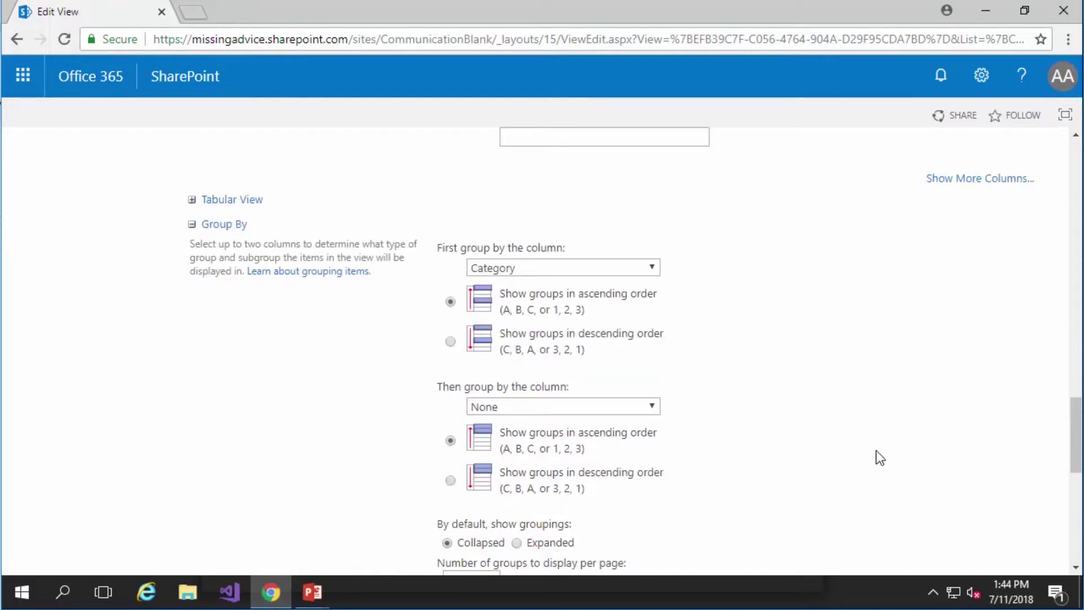
click(516, 543)
scroll(712, 506, down, 3)
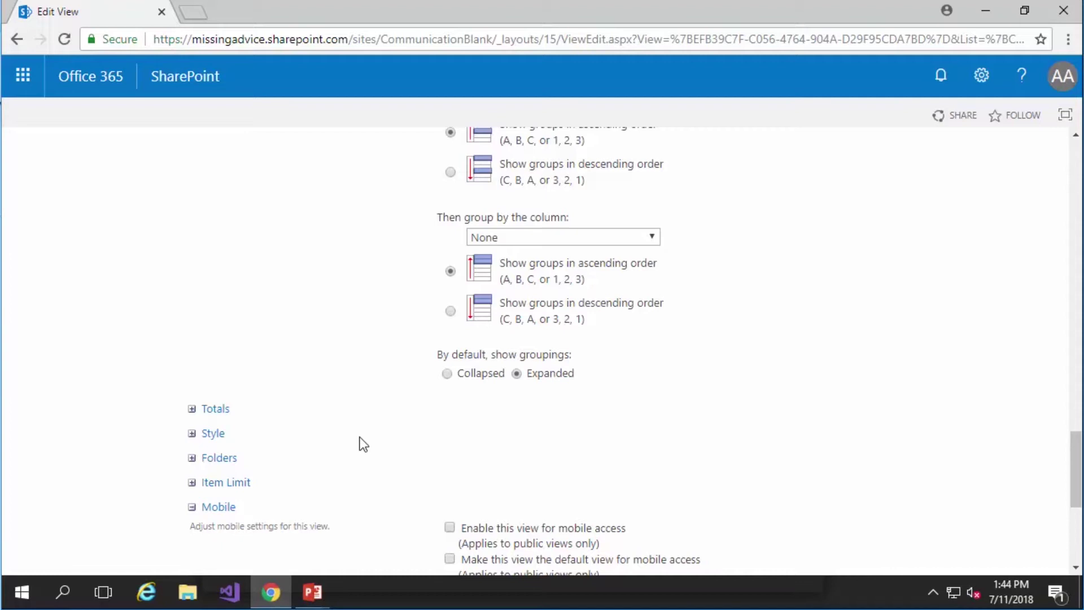
scroll(370, 435, down, 5)
click(935, 537)
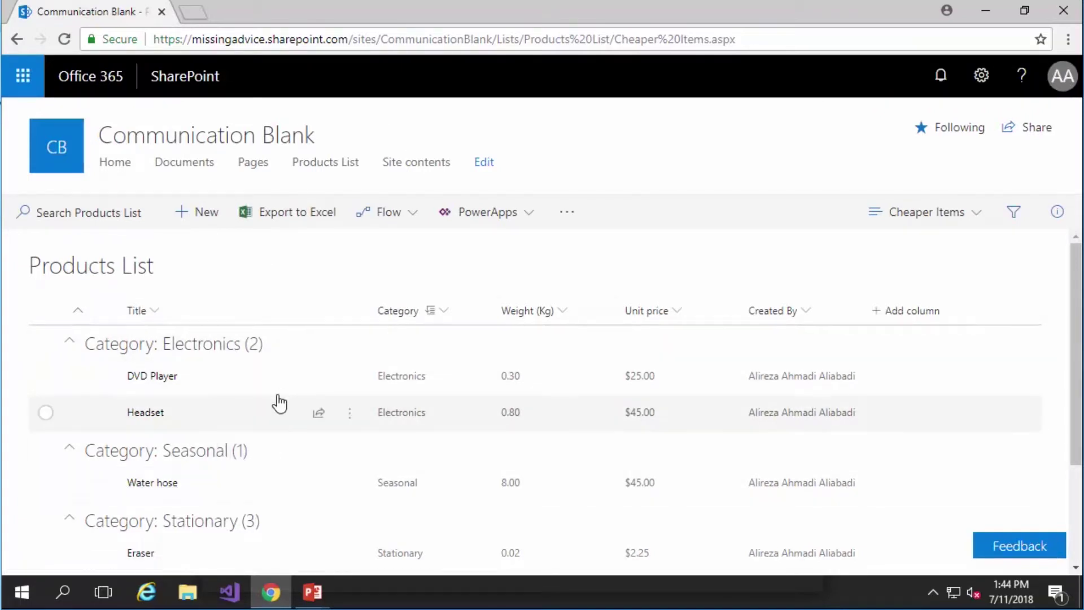
Step: Choose All Items from the Products List view selector instead of Cheaper Items
scroll(278, 402, down, 3)
scroll(273, 414, up, 3)
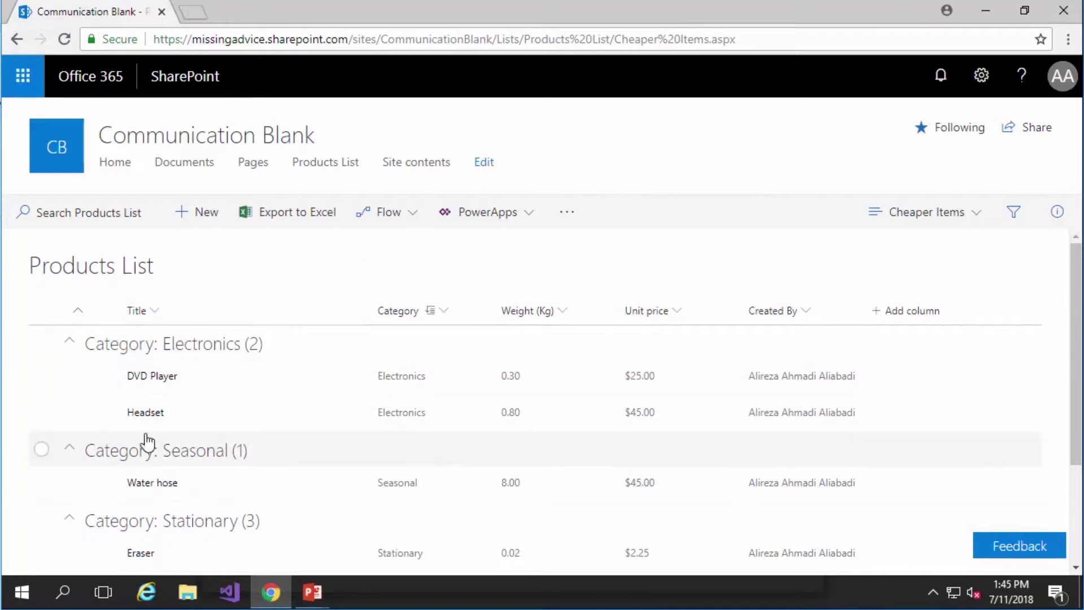
click(918, 219)
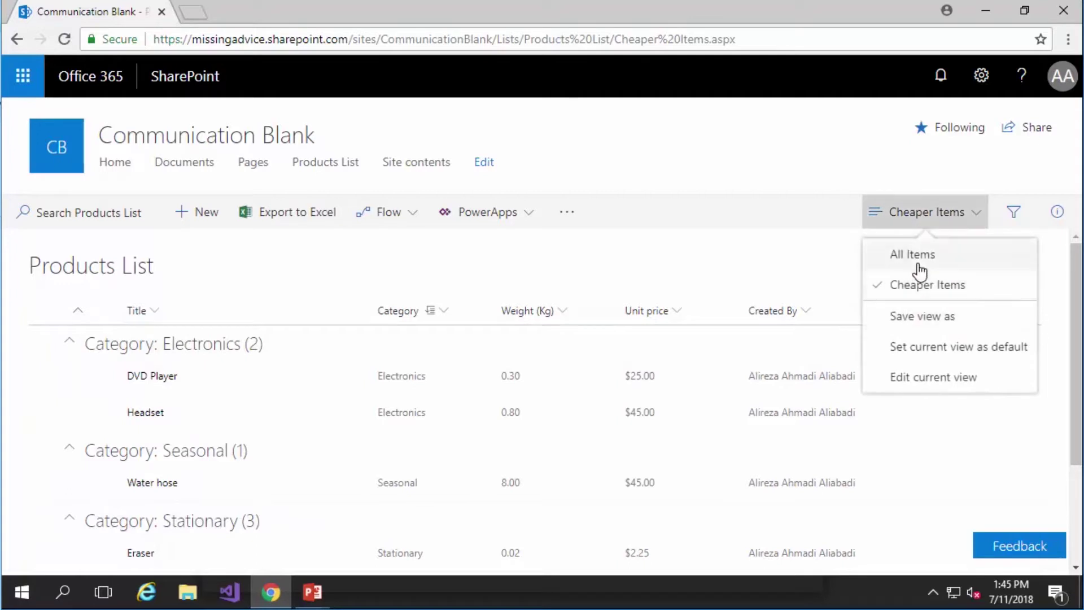
click(920, 258)
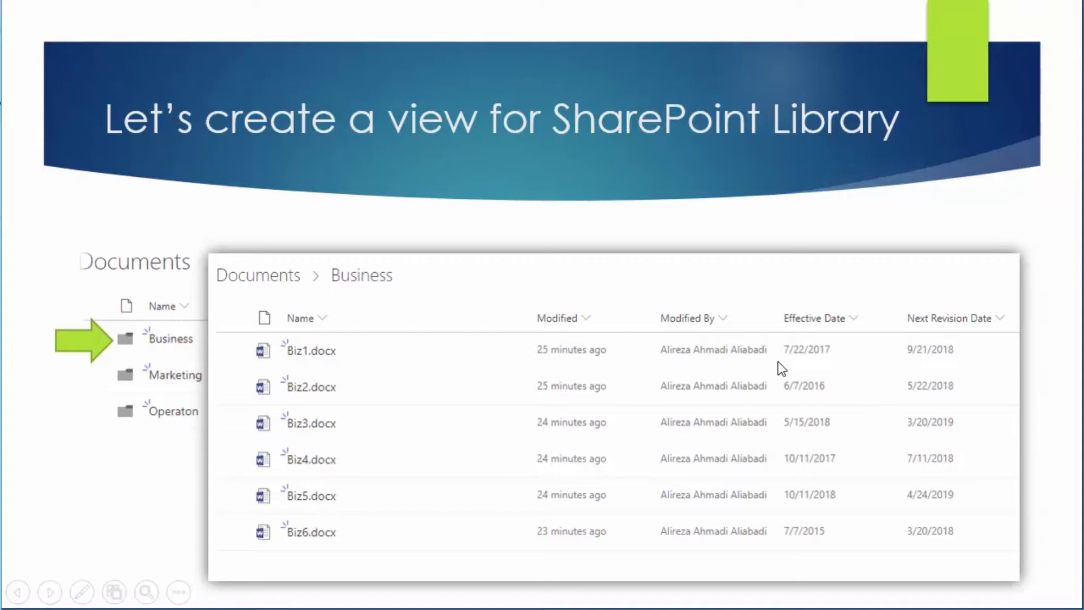
Step: Leave the slide show and return to the Chrome window on the Products List
key(alt+Tab)
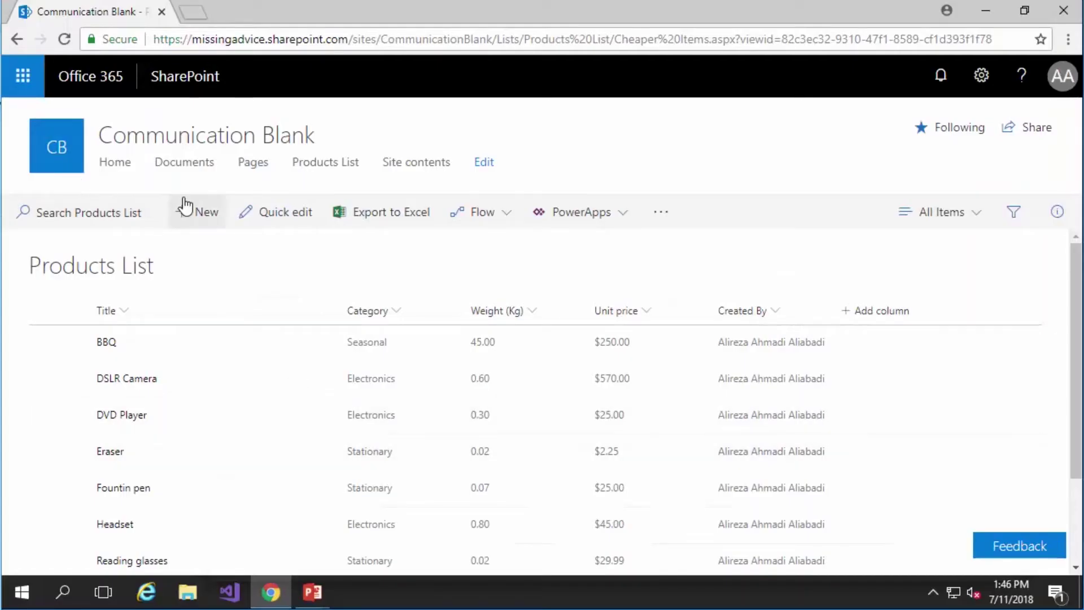
Step: Open the Documents library and choose Save view as from its All Documents view menu
click(183, 169)
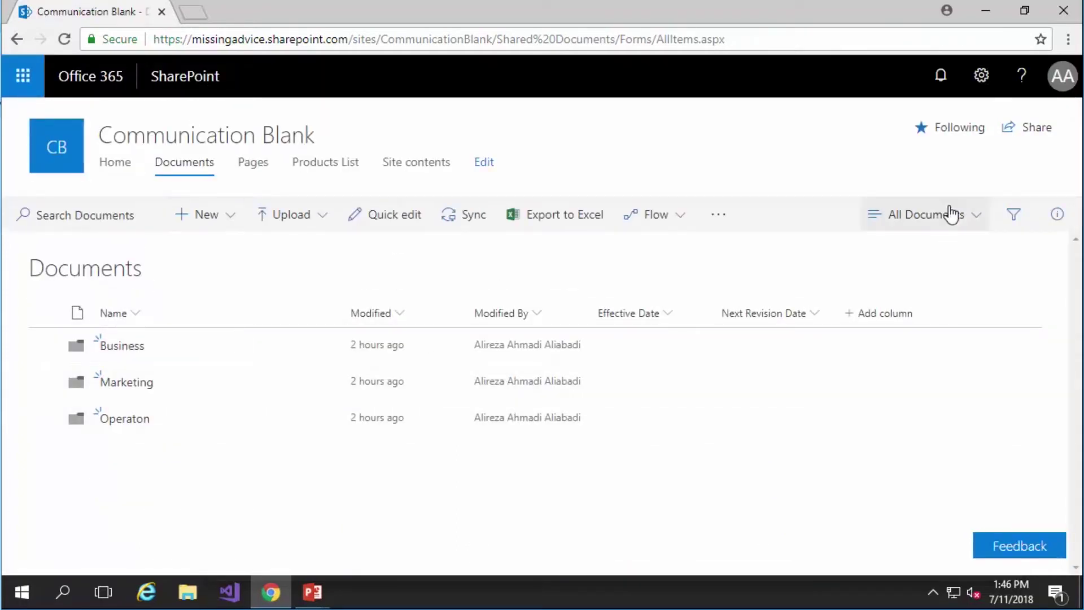
click(952, 214)
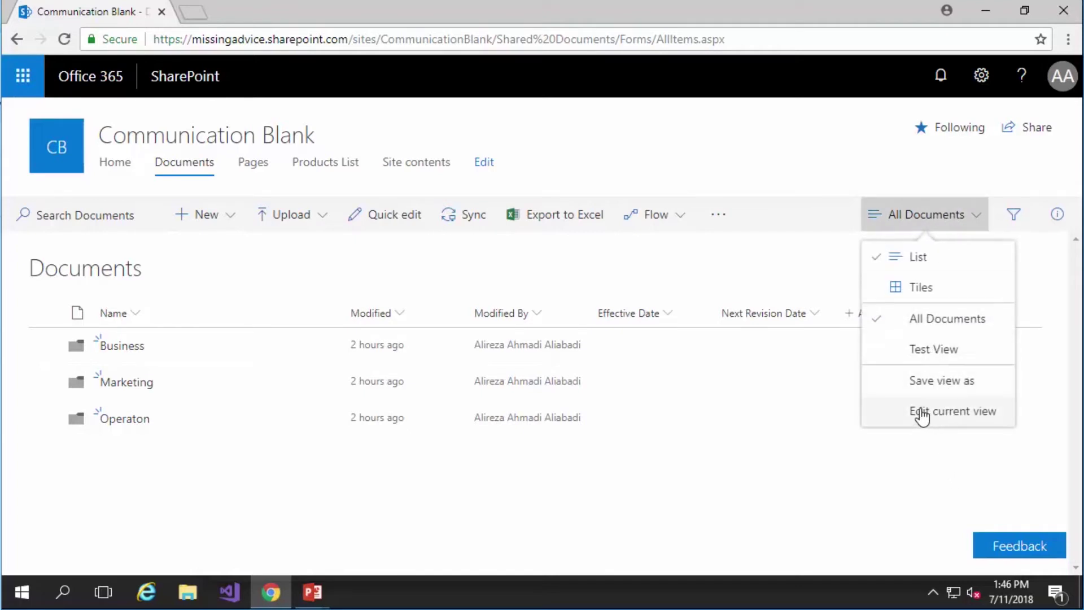
click(927, 384)
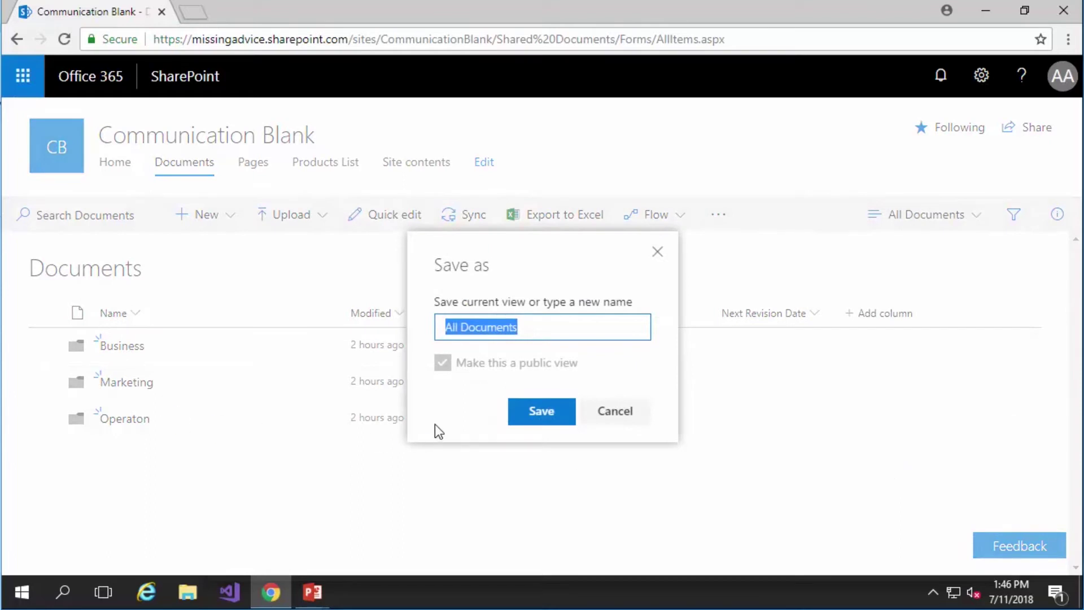
Step: Replace the suggested name with 'All files in one view' and save it as a public view
key(BackSpace)
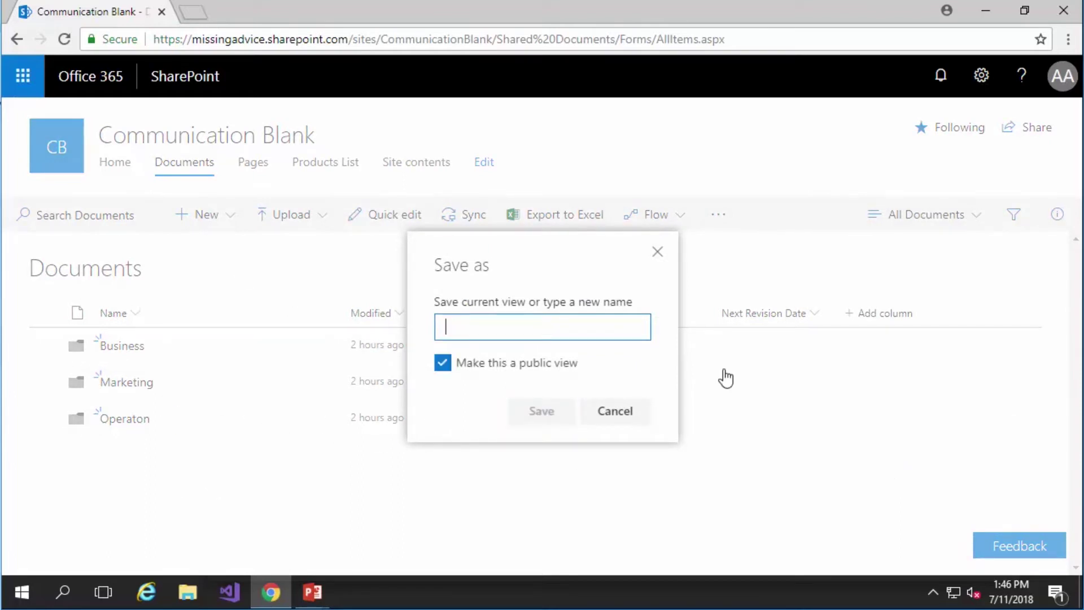
text(All files in one view)
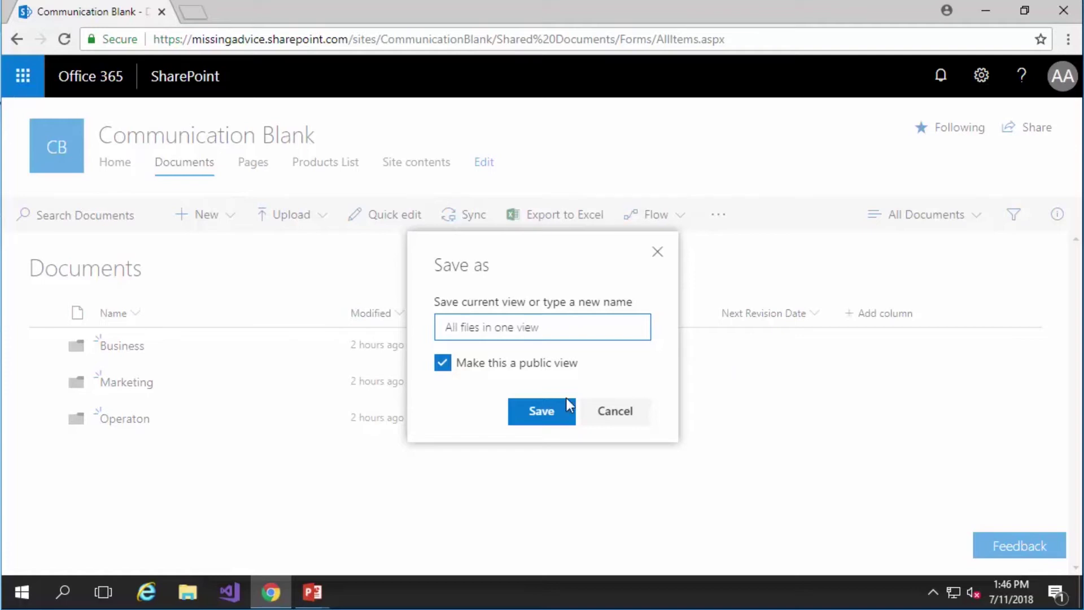
click(517, 414)
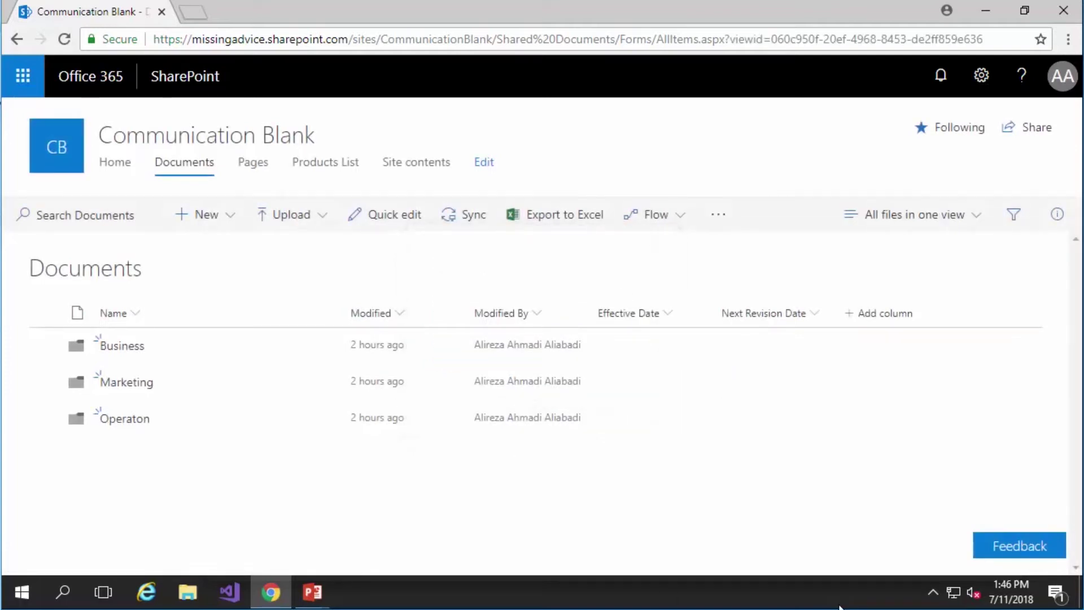
Step: Edit the current view and expand Folders to show all items without folders
click(927, 225)
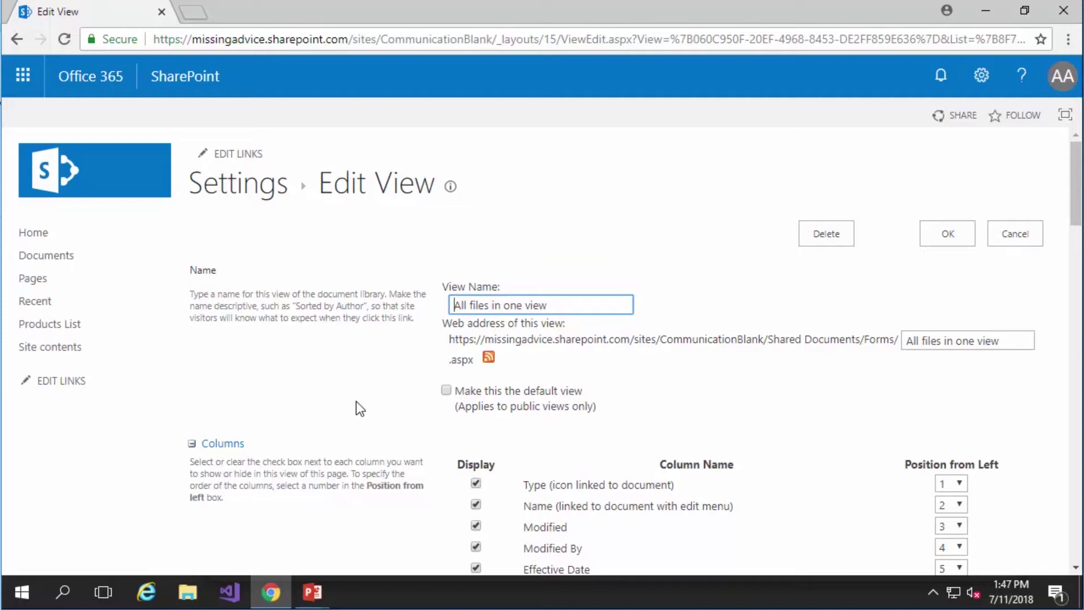
scroll(363, 408, down, 20)
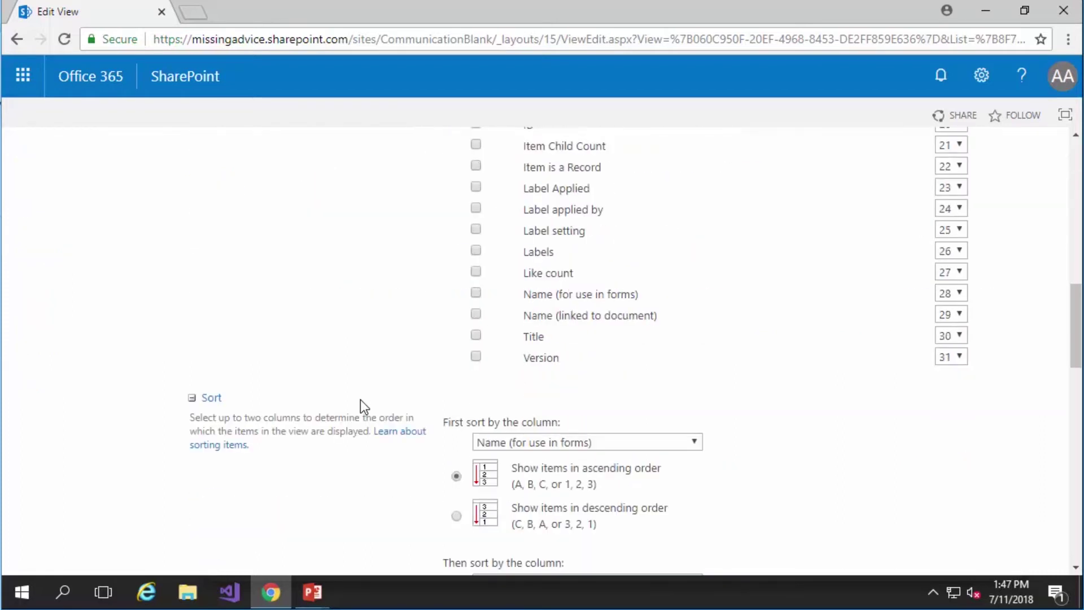
scroll(360, 406, down, 3)
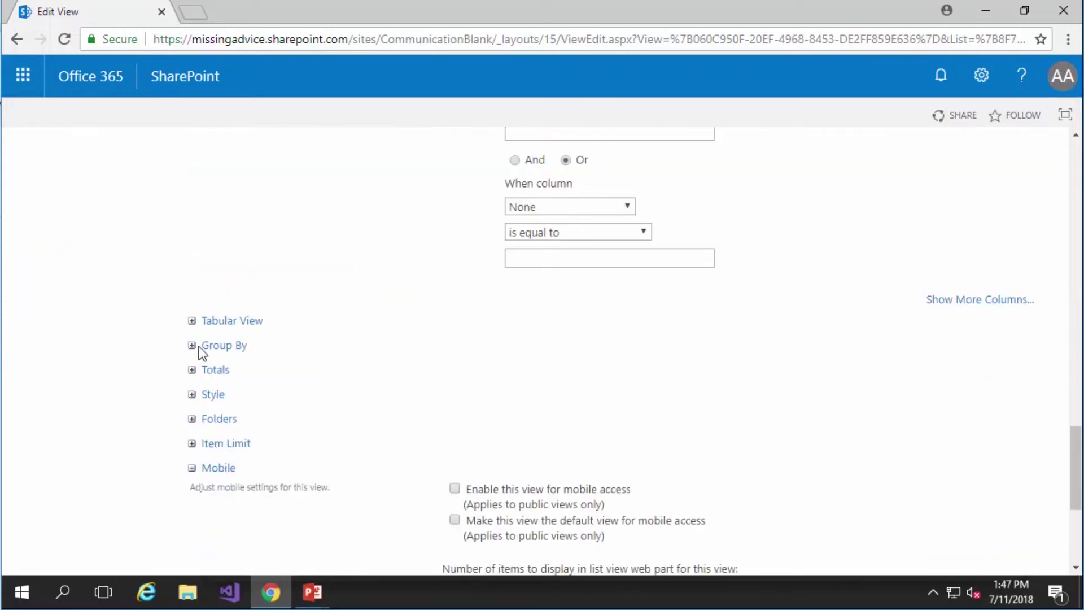
click(218, 420)
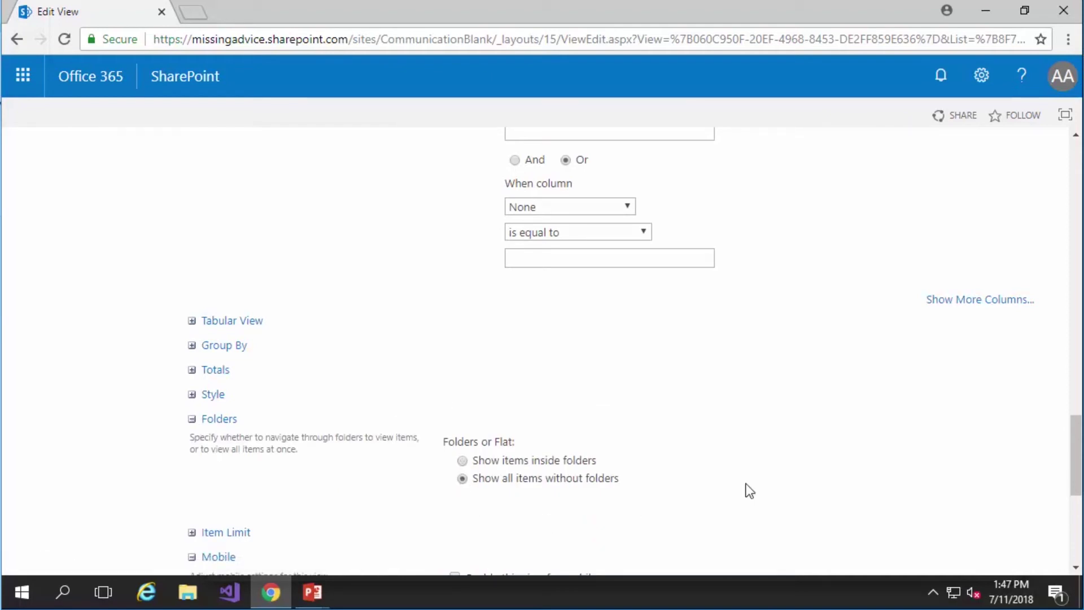
scroll(774, 489, down, 5)
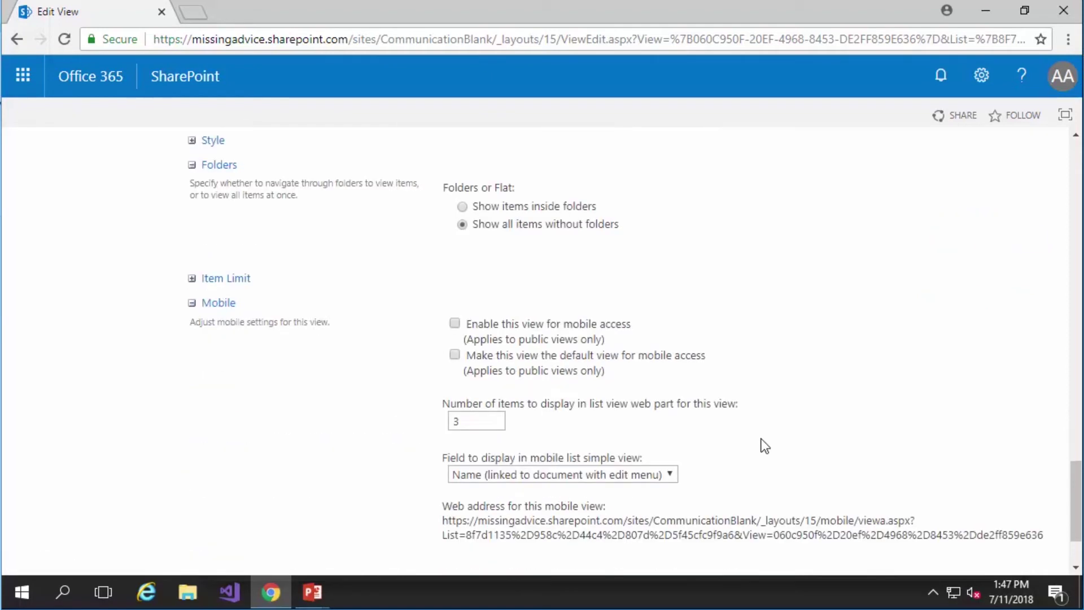
scroll(763, 446, down, 2)
Step: Save the no-folders setting and review all fourteen documents, Biz1.docx through Op4.docx
click(954, 485)
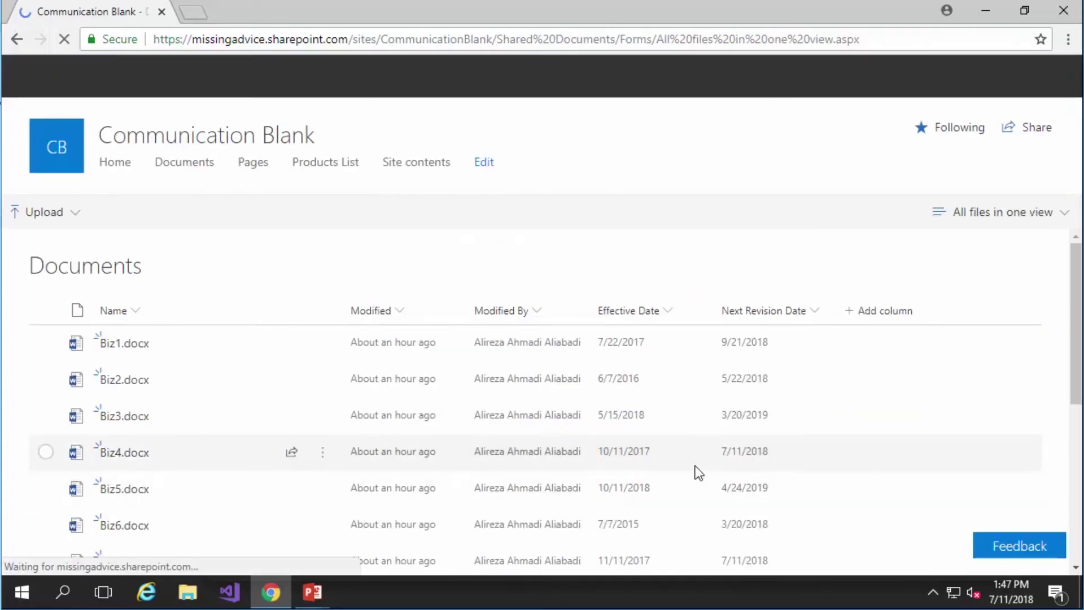
scroll(203, 391, down, 6)
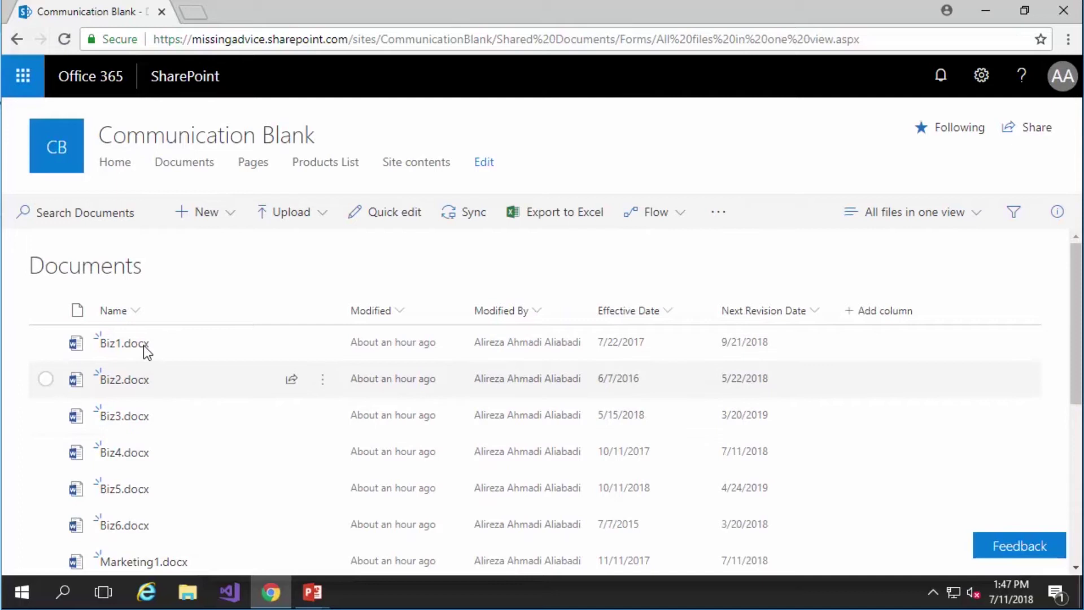
scroll(266, 458, down, 3)
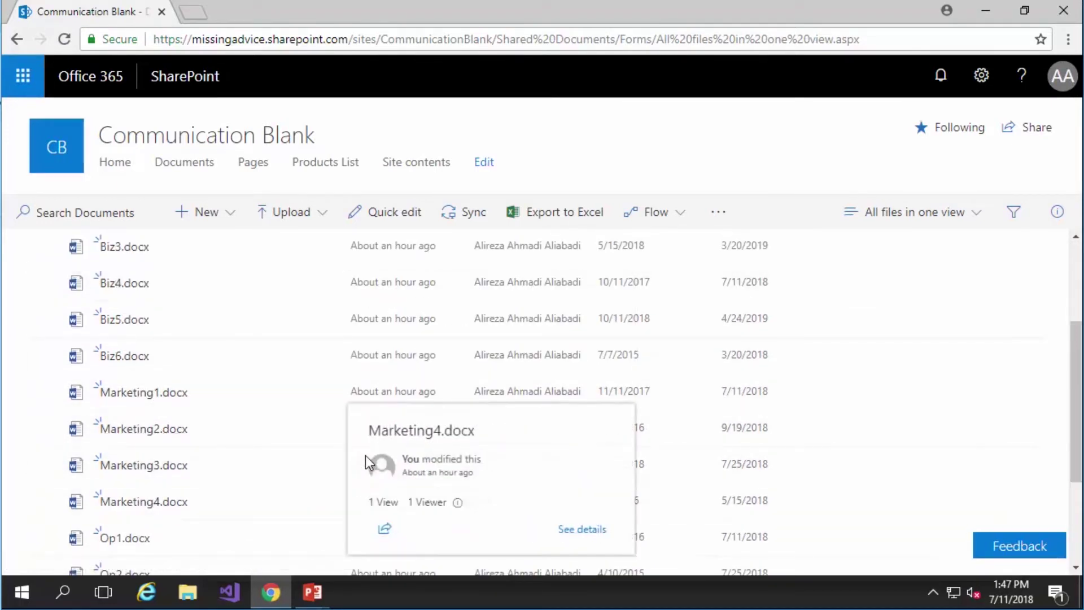
scroll(186, 497, down, 3)
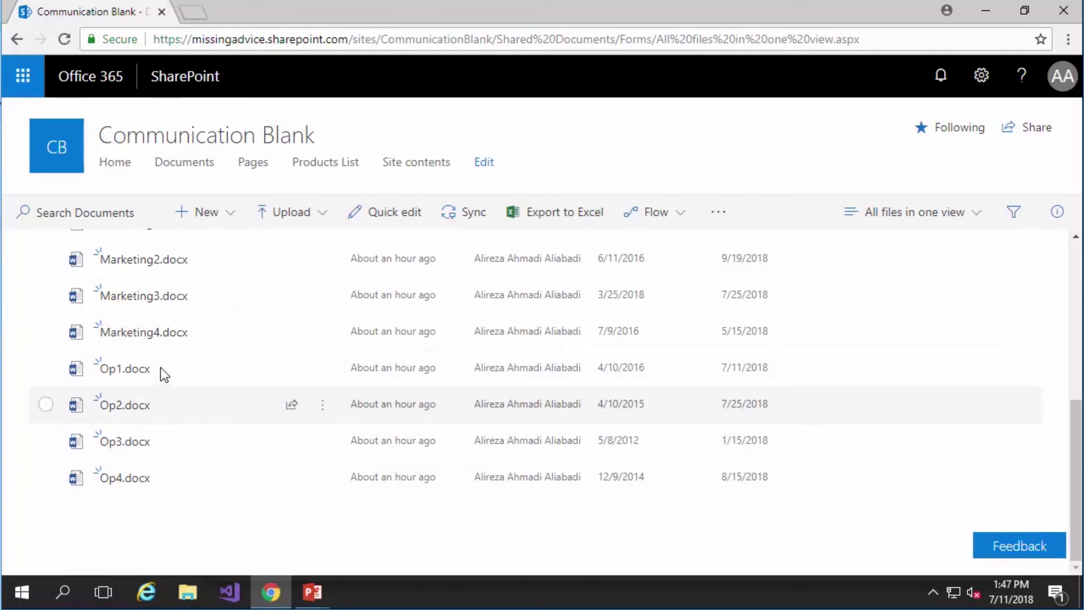
scroll(834, 456, up, 6)
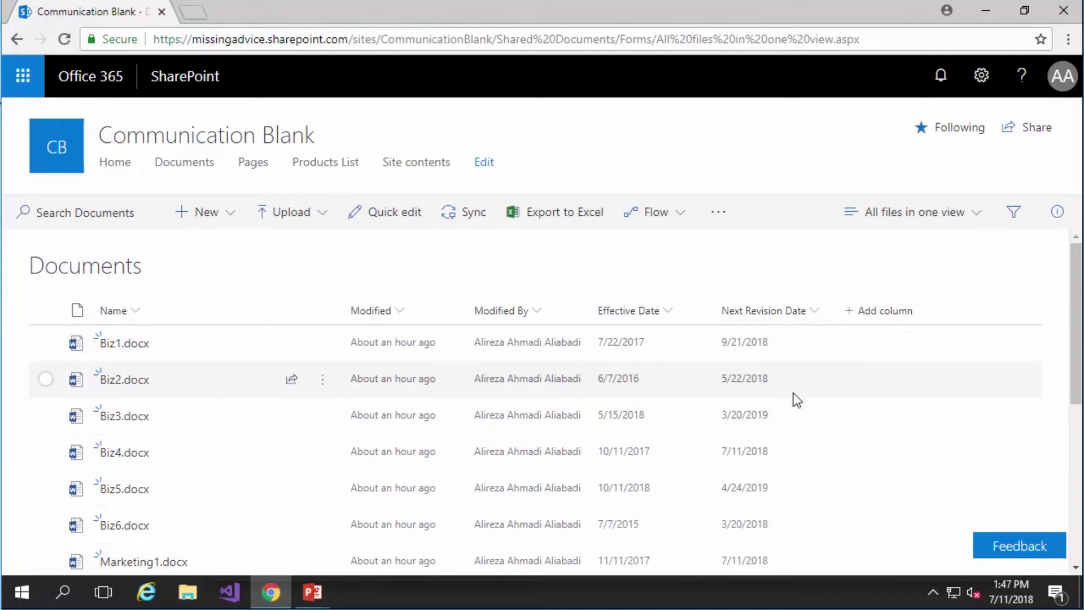
Step: Sort Next Revision Date newer to older, from Biz5.docx (4/24/2019) to Op3.docx (1/15/2018)
click(757, 305)
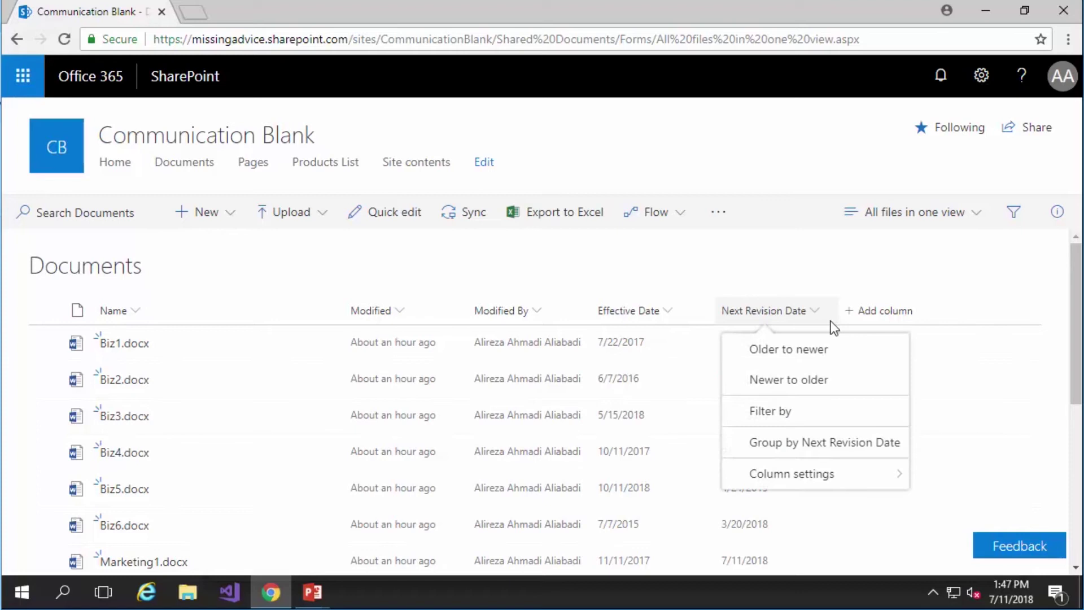
mouse_move(781, 472)
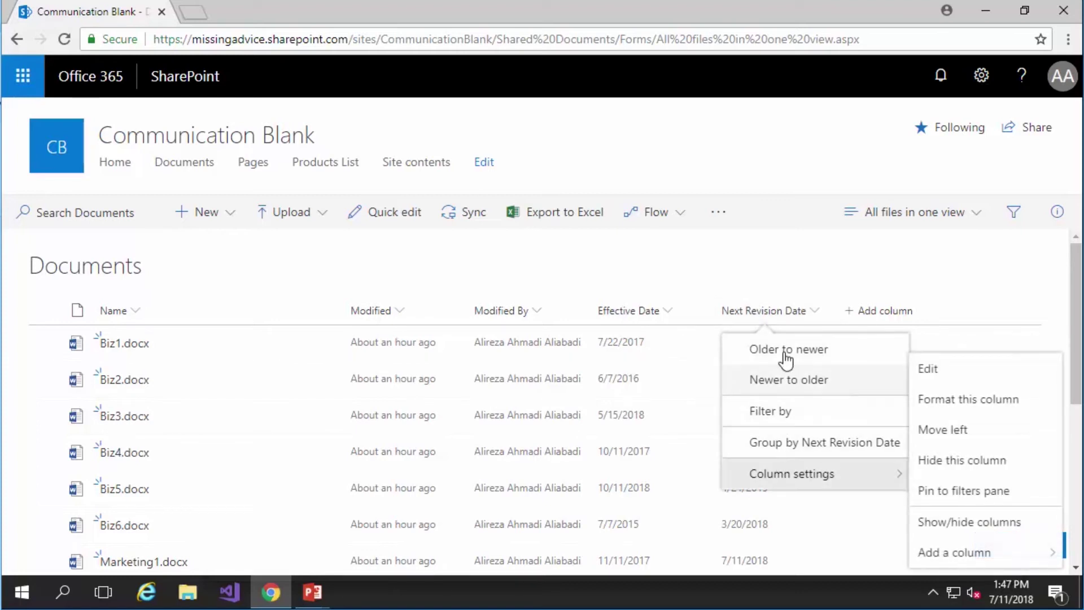
click(796, 389)
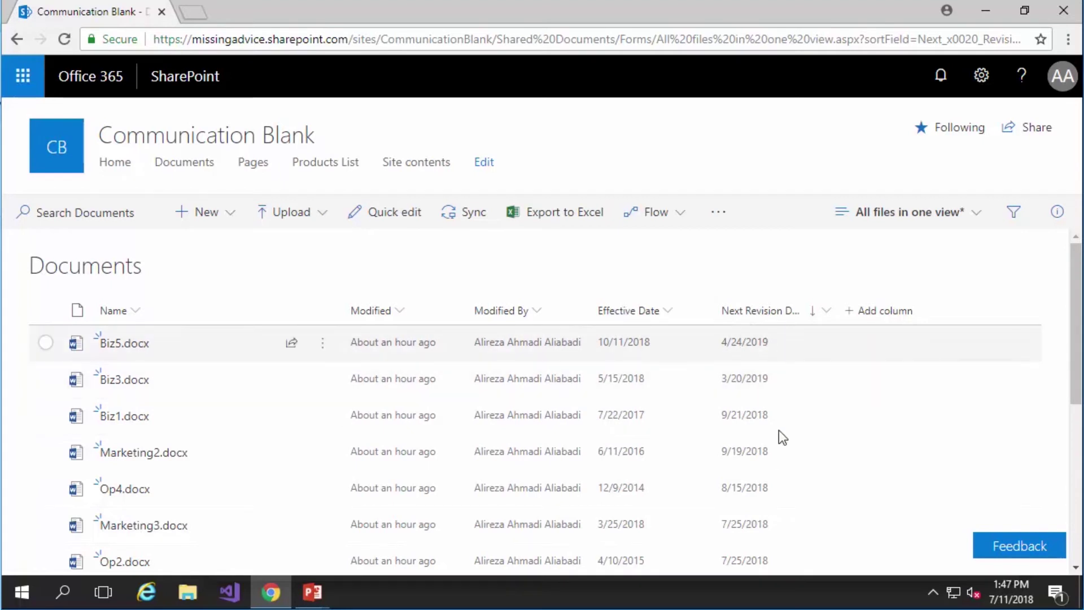
scroll(779, 435, down, 6)
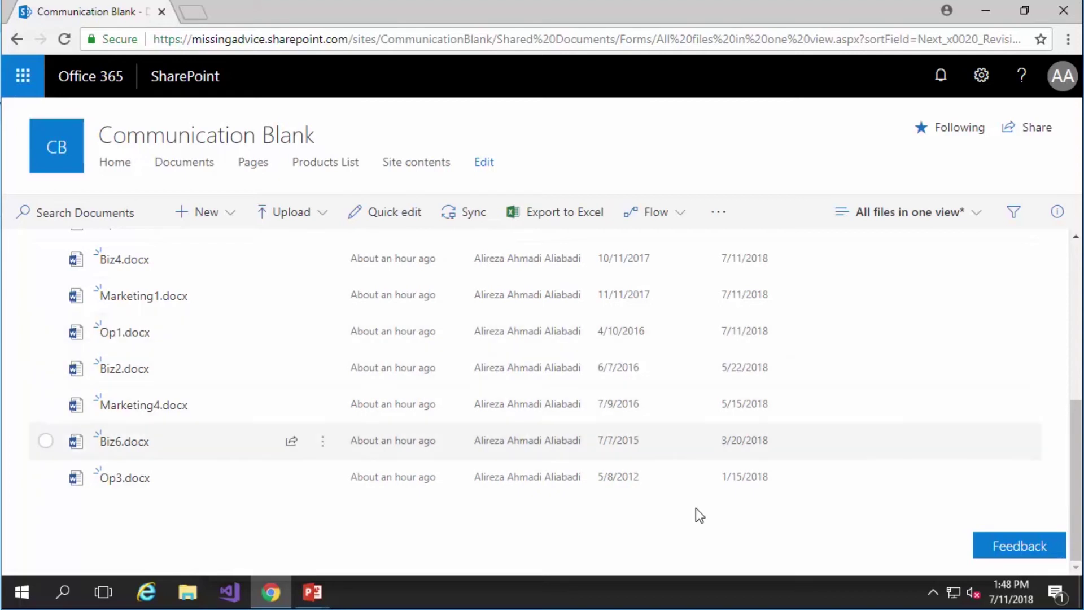
scroll(779, 534, up, 5)
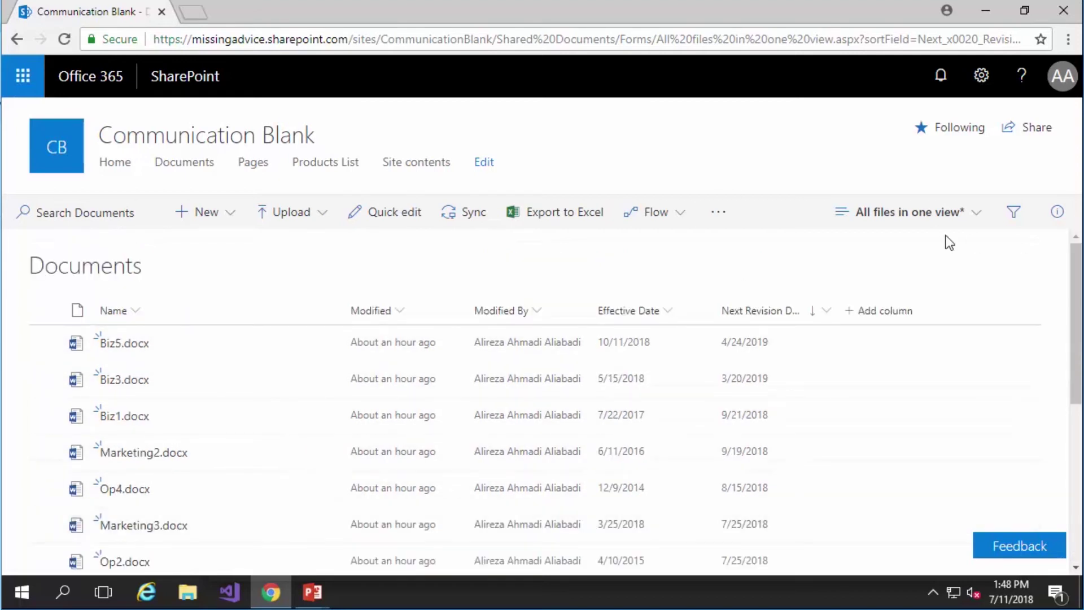
Step: Edit the current view and filter items on the Next Revision Date column
click(937, 217)
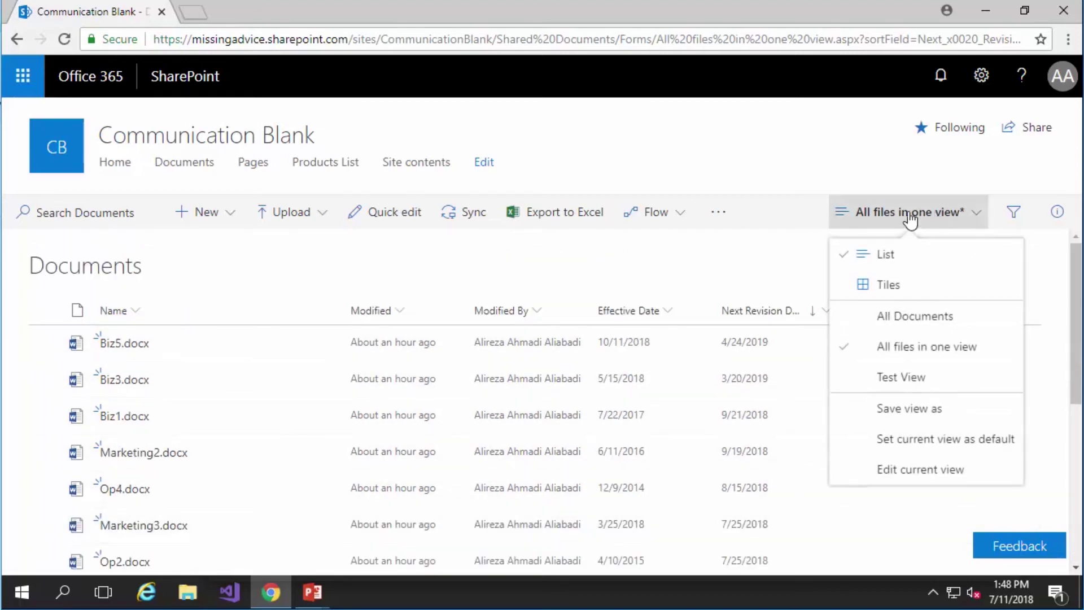
click(920, 473)
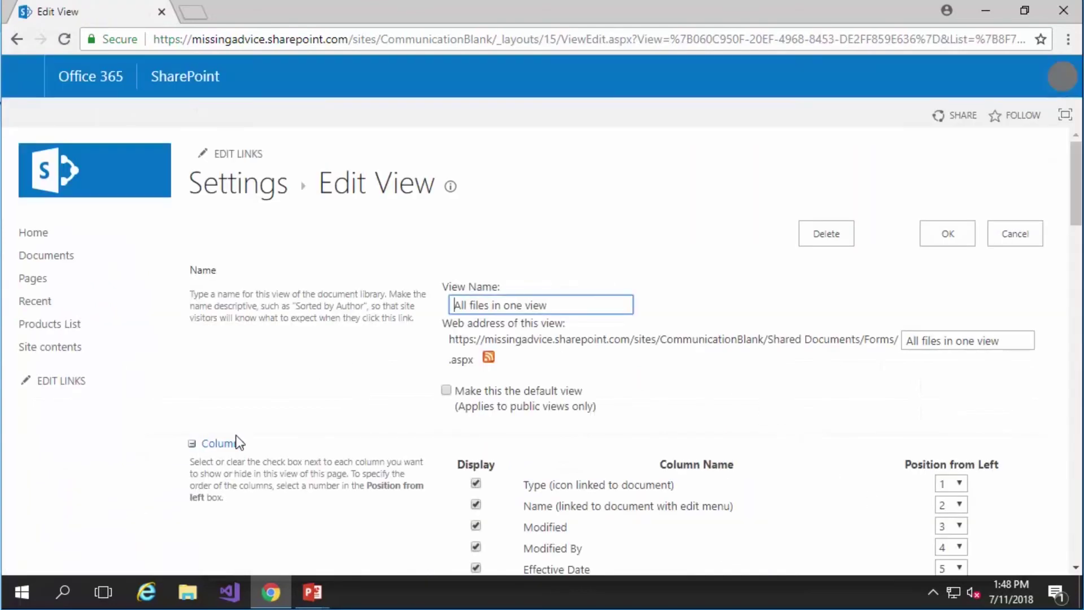
scroll(319, 450, down, 15)
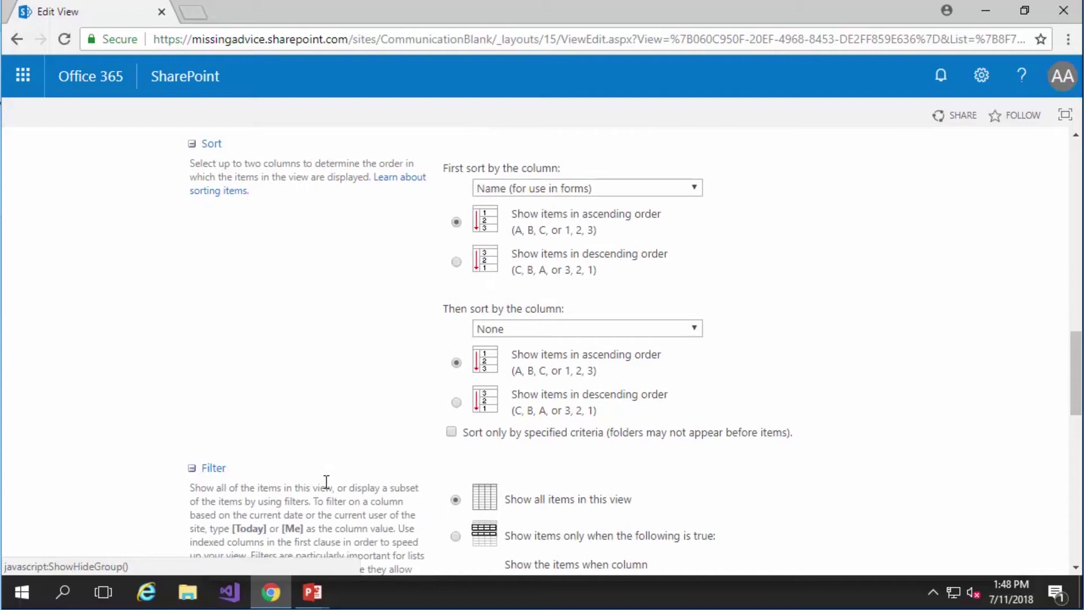
scroll(326, 482, down, 3)
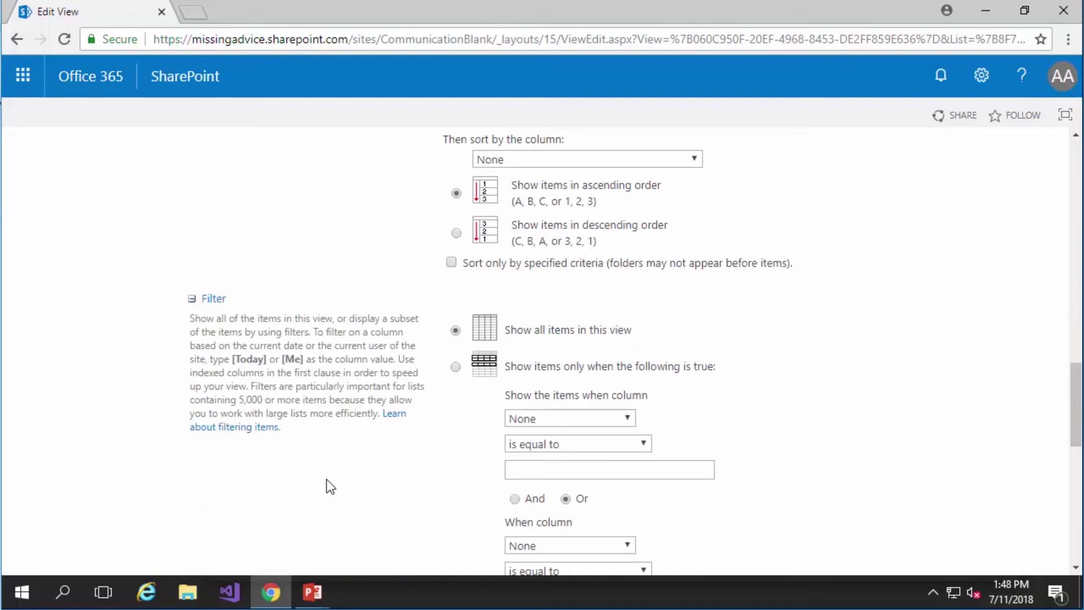
click(456, 367)
click(610, 423)
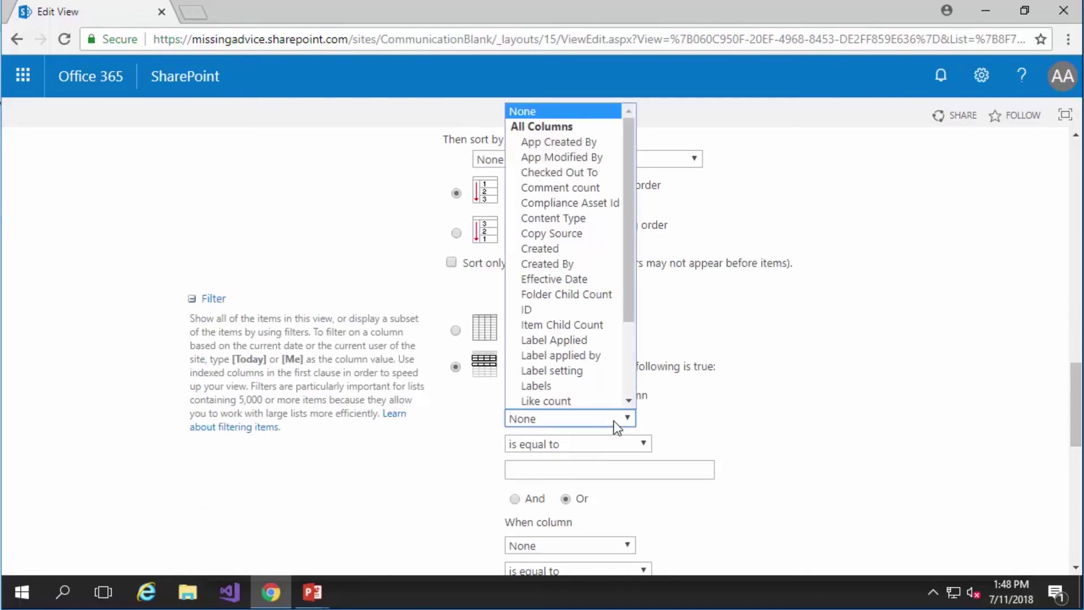
scroll(564, 255, down, 3)
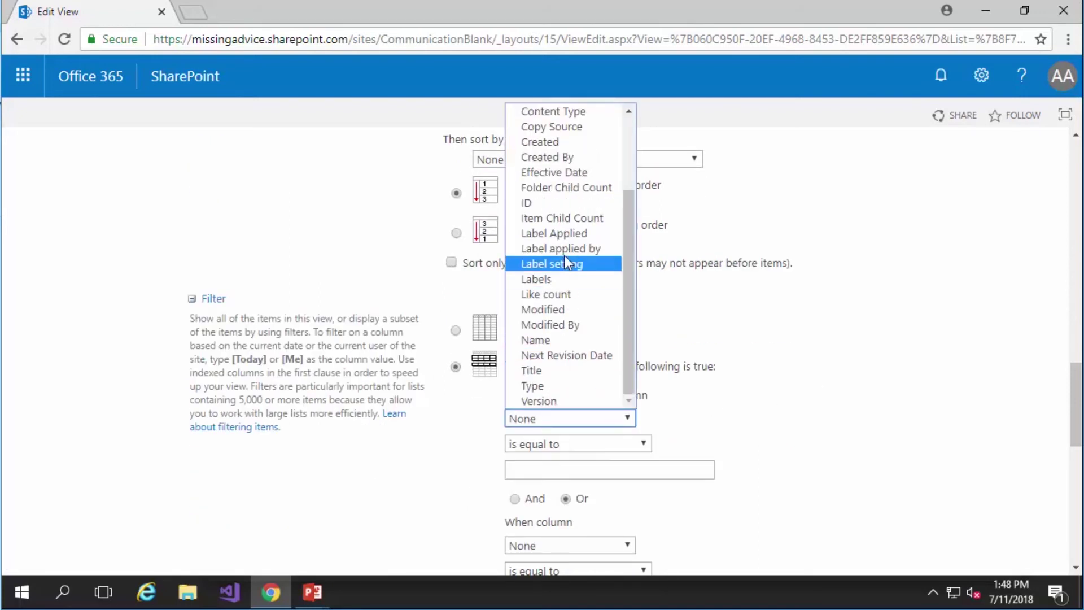
click(545, 355)
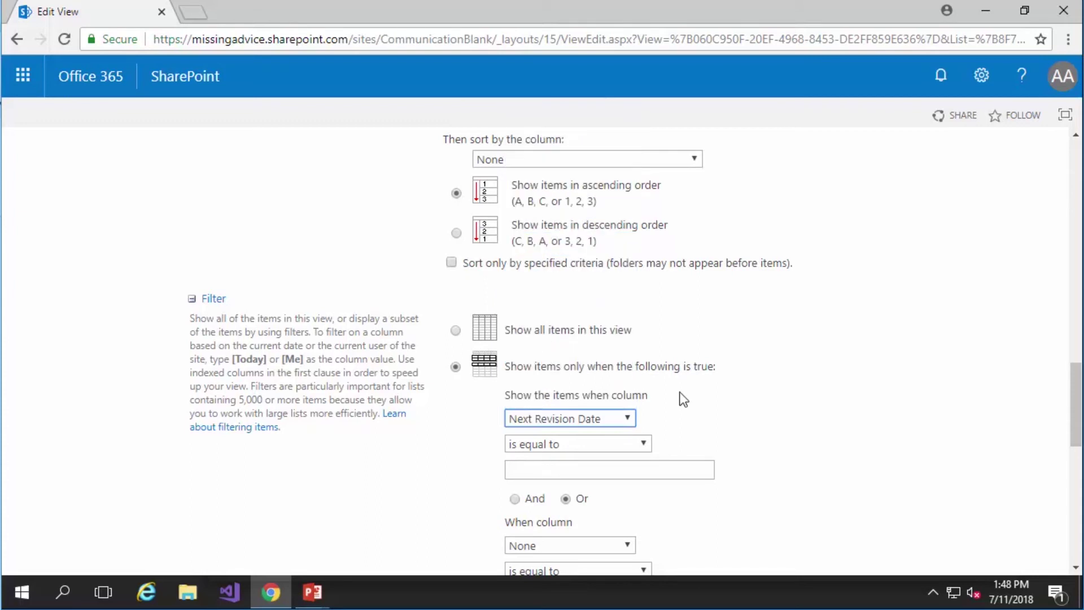
Step: Set the filter condition to 'is less than or equal to' [today]
click(607, 444)
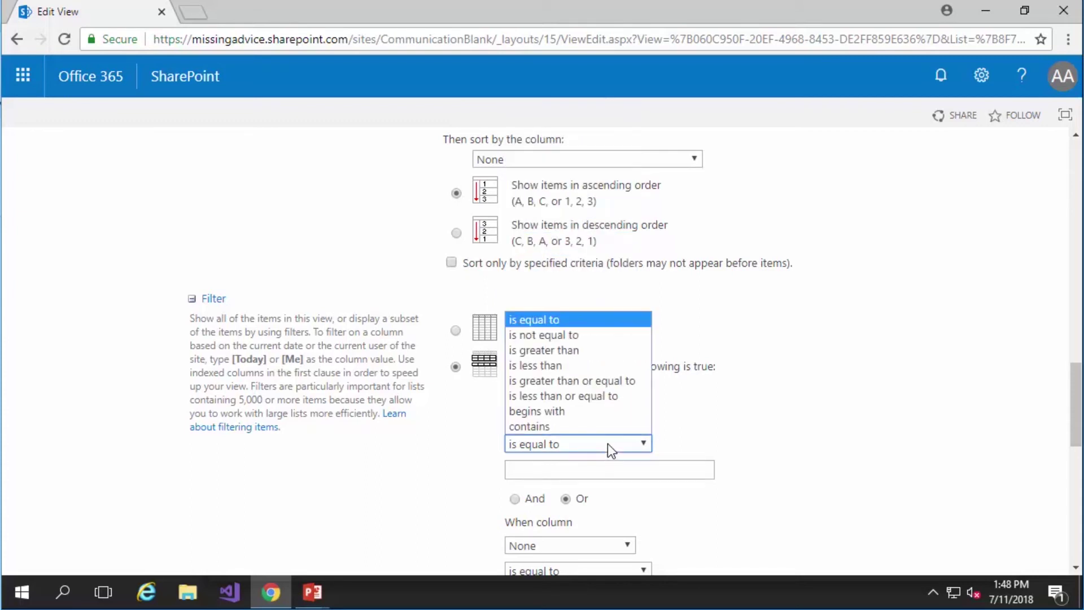
click(551, 396)
click(551, 468)
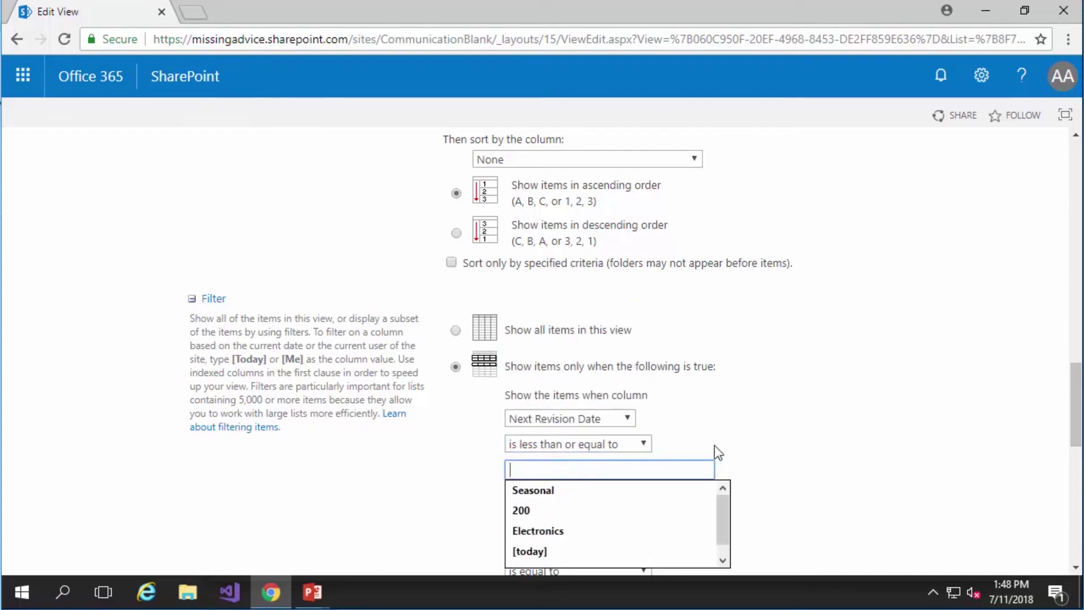
text([tod)
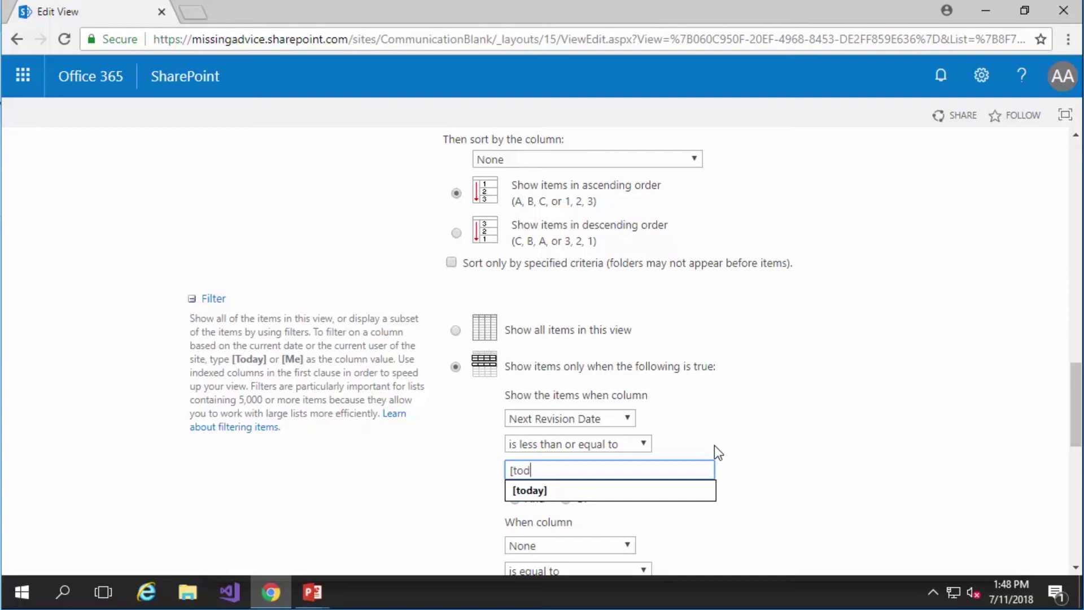
text(ay])
click(807, 446)
scroll(799, 508, down, 10)
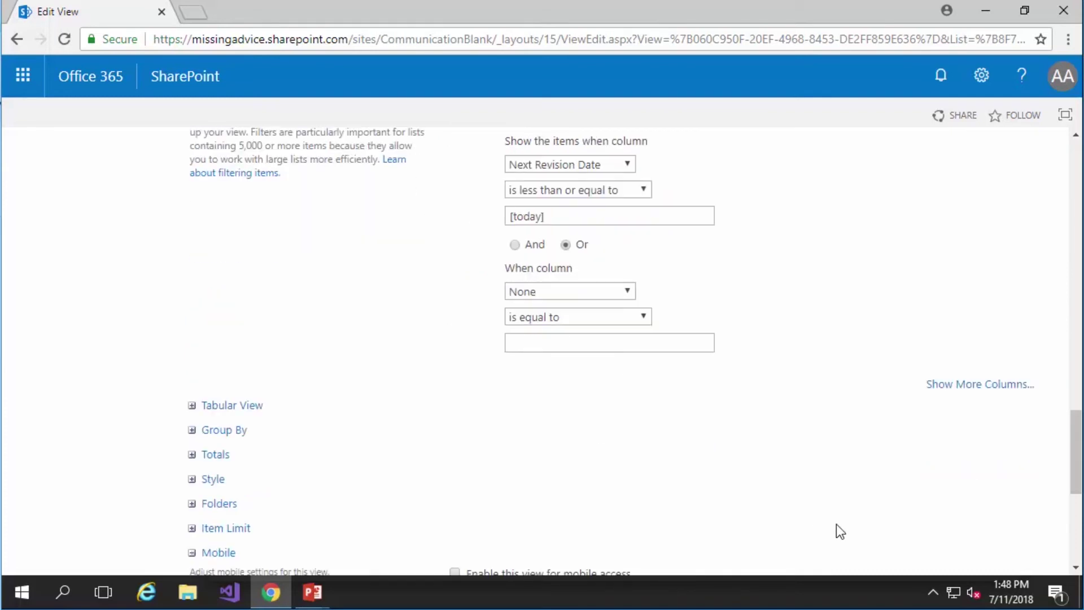
Step: Save the filtered view and confirm seven documents due on or before 7/11/2018 remain
click(944, 484)
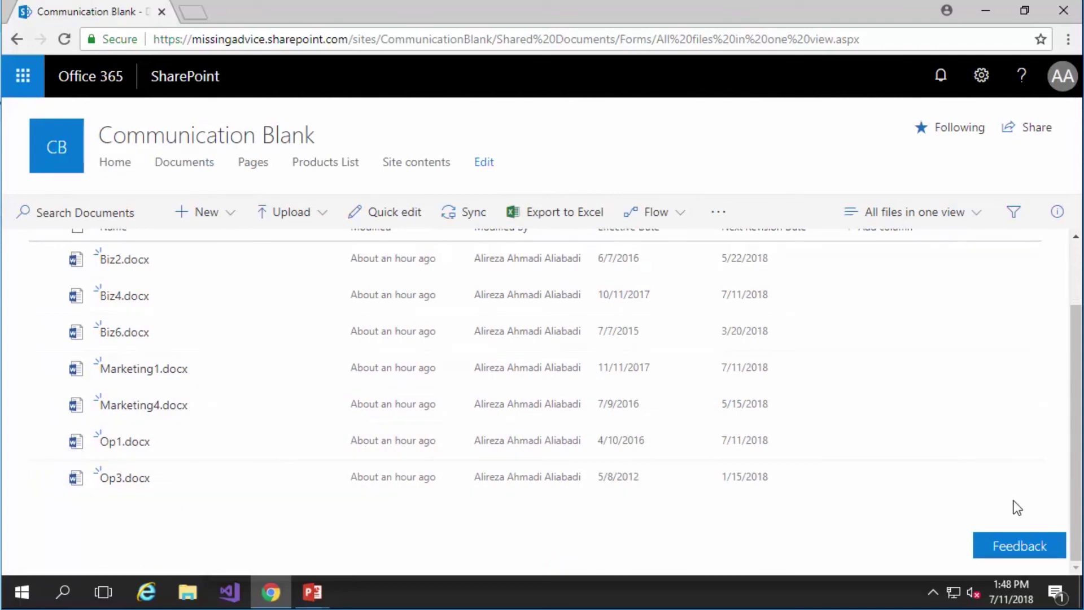
scroll(735, 440, up, 2)
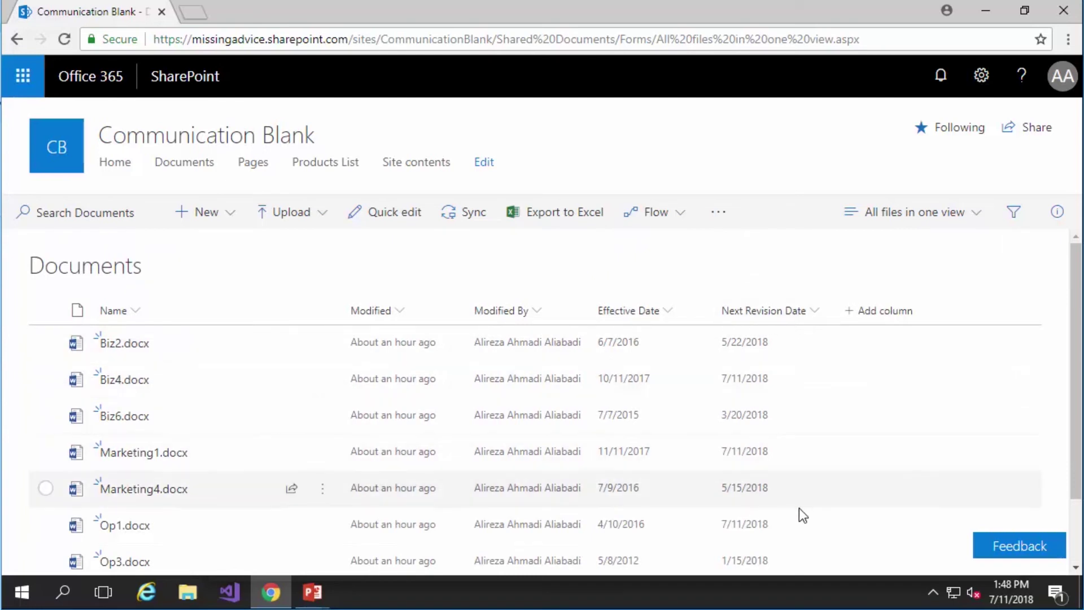
scroll(813, 496, down, 2)
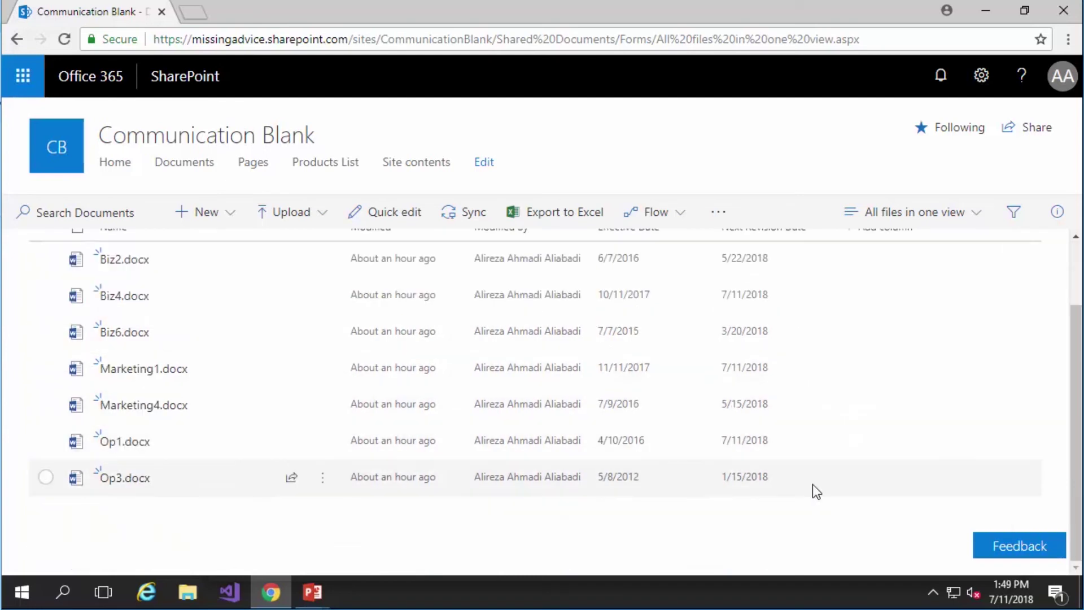